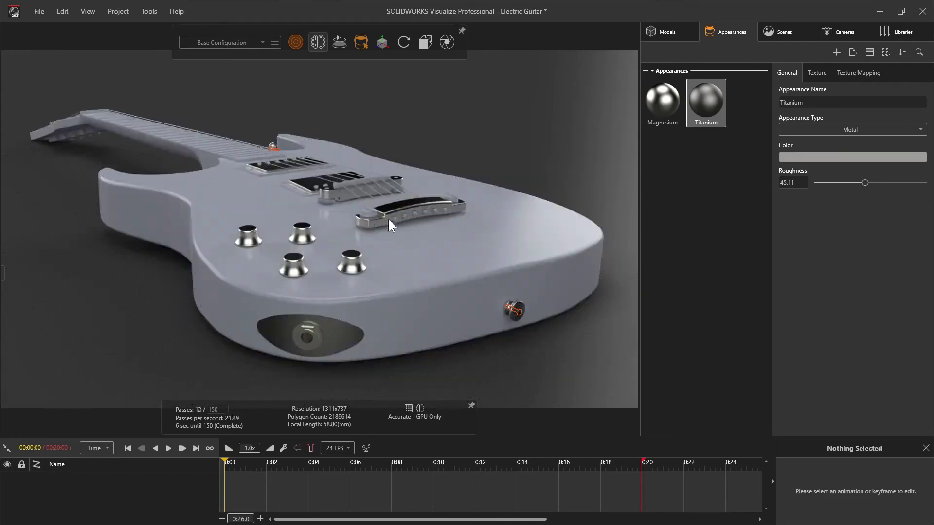
# Step: Apply the Titanium appearance to the unpainted parts of the tailpiece, bridge and pickups on the guitar body
pyautogui.click(393, 219)
pyautogui.click(368, 212)
pyautogui.click(334, 183)
pyautogui.click(314, 185)
pyautogui.click(303, 193)
pyautogui.click(306, 194)
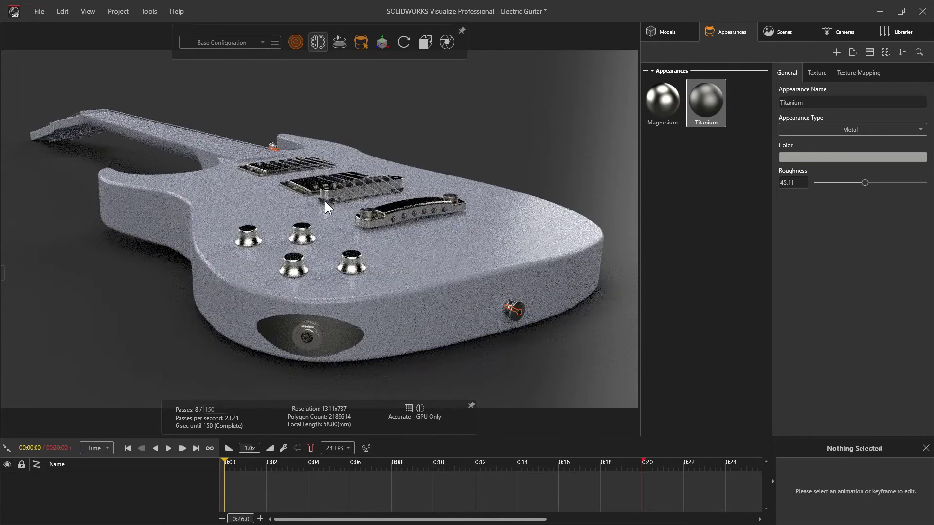
pyautogui.click(470, 134)
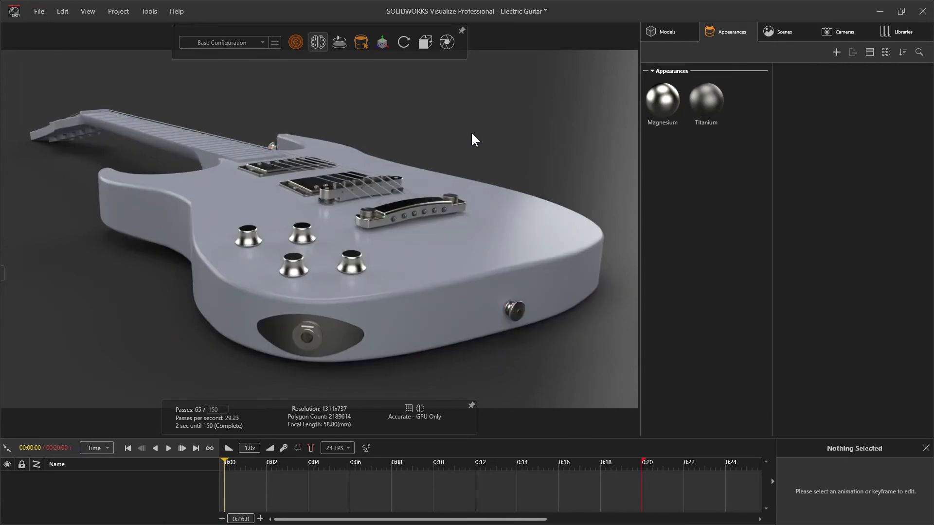
# Step: Apply the Clearcoat Stainless appearance from the local metal library to the guitar strings
pyautogui.moveTo(304, 197); pyautogui.dragTo(332, 204, button='middle')
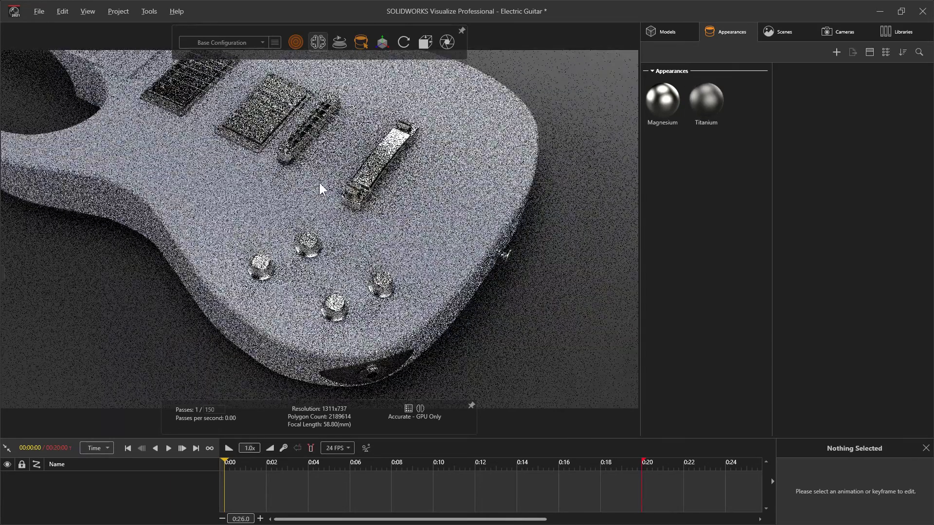
pyautogui.scroll(5, 333, 204)
pyautogui.keyDown('ctrl'); pyautogui.moveTo(280, 142); pyautogui.dragTo(471, 378, button='middle'); pyautogui.keyUp('ctrl')
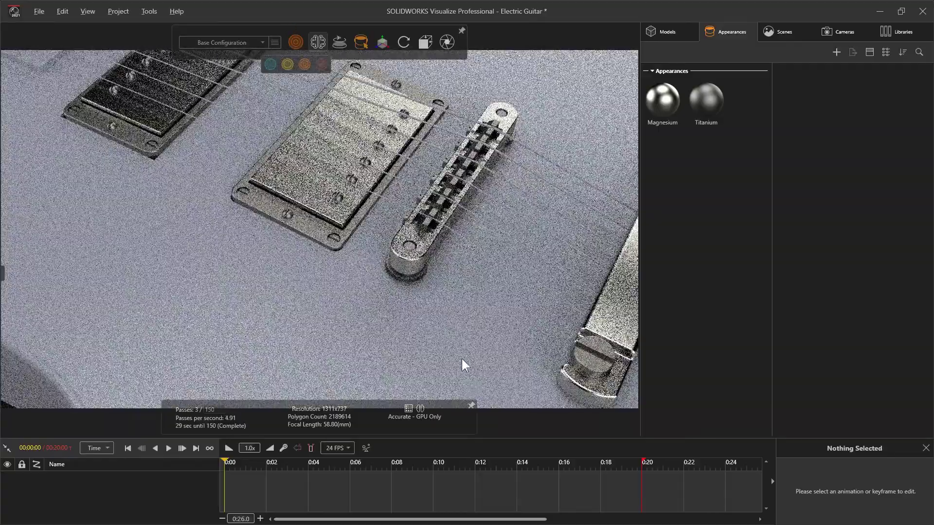
pyautogui.click(409, 246)
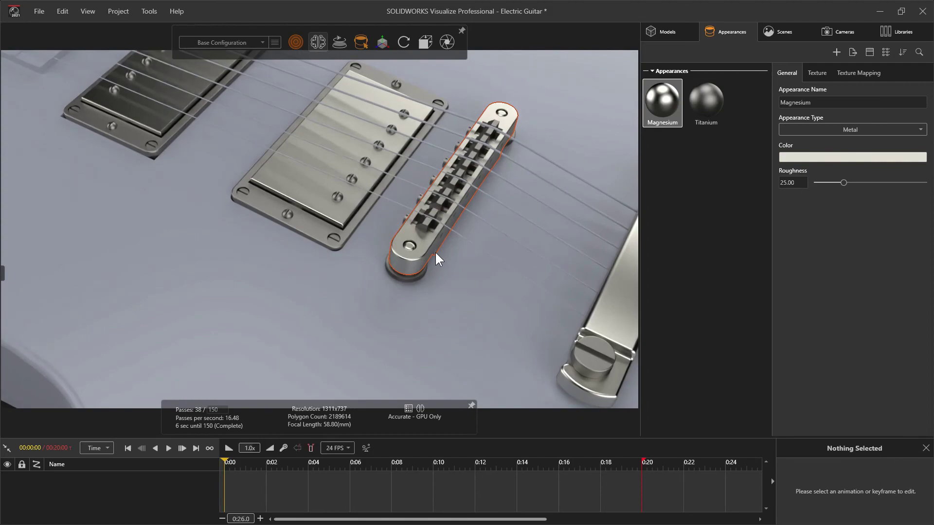
pyautogui.press('alt')
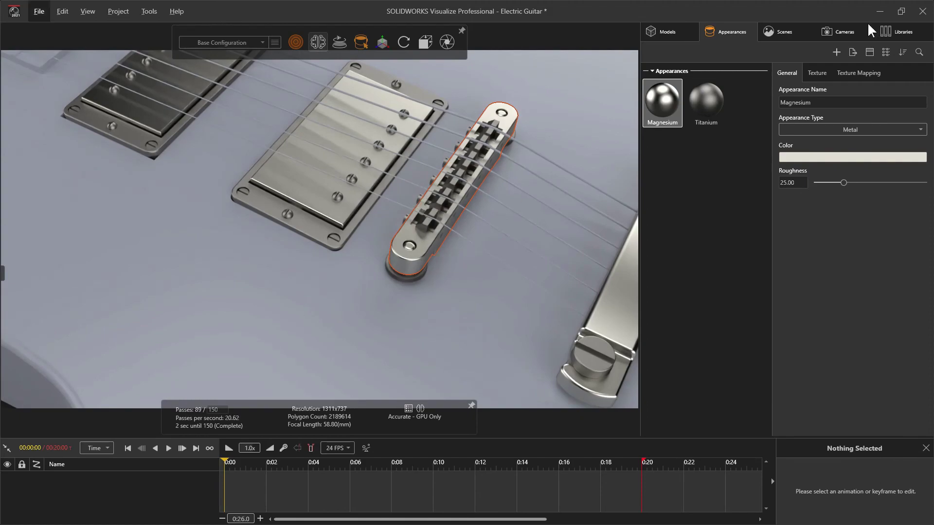
pyautogui.click(898, 30)
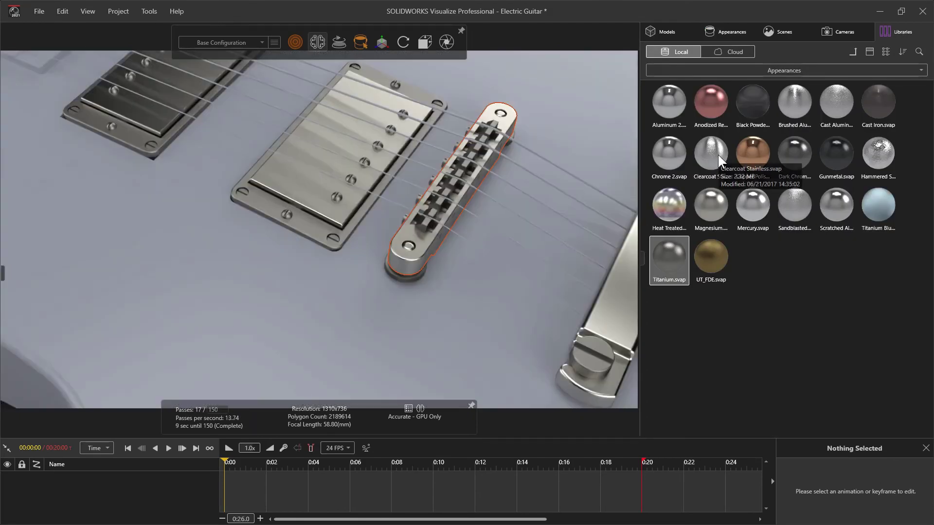
pyautogui.click(702, 149)
pyautogui.moveTo(696, 168); pyautogui.dragTo(633, 219)
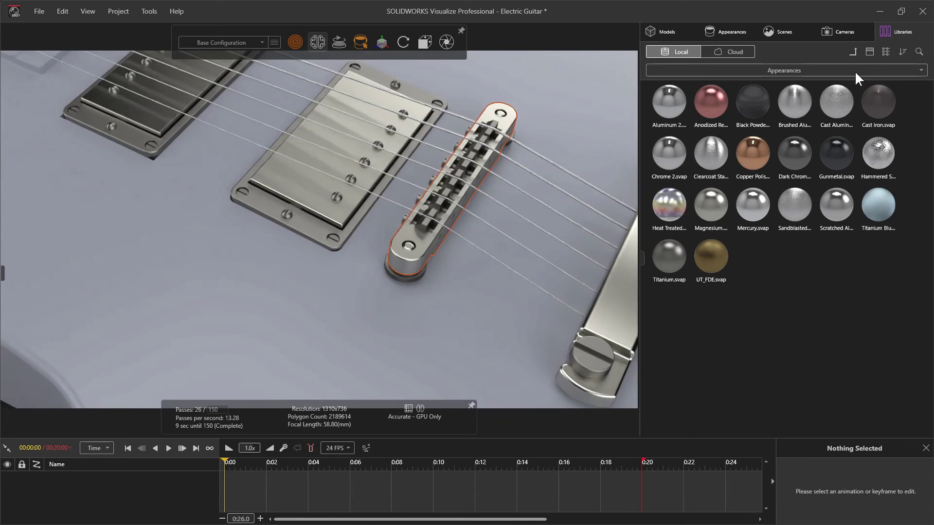
# Step: Try the Lime Green metallic paint from the library on the guitar body and replace it with Candy Red Metallic Paint
pyautogui.click(855, 52)
pyautogui.doubleClick(826, 147)
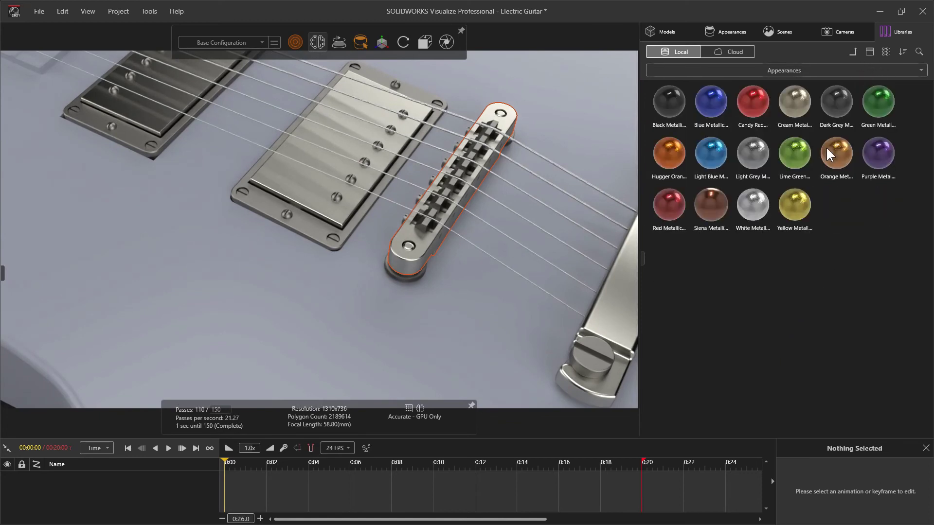
pyautogui.moveTo(800, 151); pyautogui.dragTo(608, 116)
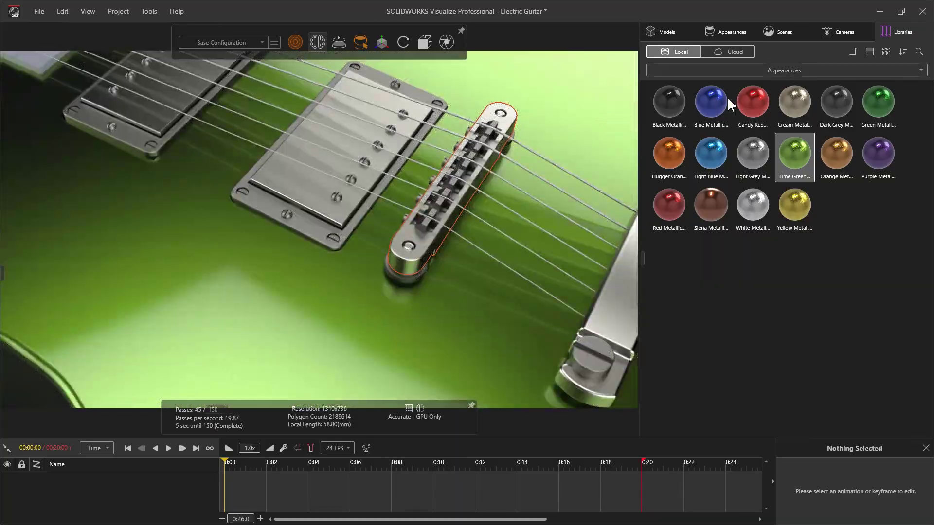
pyautogui.moveTo(756, 101); pyautogui.dragTo(608, 112)
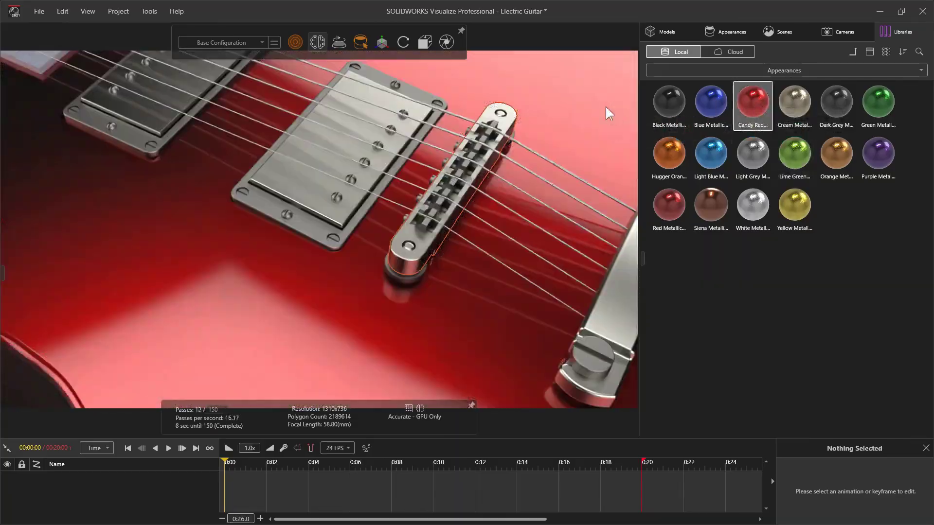
# Step: Apply Mahogany from the wood library to the neck and headstock, and Teak to the fretboard
pyautogui.keyDown('shift'); pyautogui.moveTo(603, 98); pyautogui.dragTo(590, 368, button='middle'); pyautogui.keyUp('shift')
pyautogui.moveTo(443, 254); pyautogui.dragTo(412, 223, button='middle')
pyautogui.keyDown('ctrl'); pyautogui.moveTo(252, 193); pyautogui.dragTo(637, 278, button='middle'); pyautogui.keyUp('ctrl')
pyautogui.doubleClick(186, 129)
pyautogui.moveTo(305, 238); pyautogui.dragTo(418, 136, button='middle')
pyautogui.moveTo(418, 136); pyautogui.dragTo(518, 187)
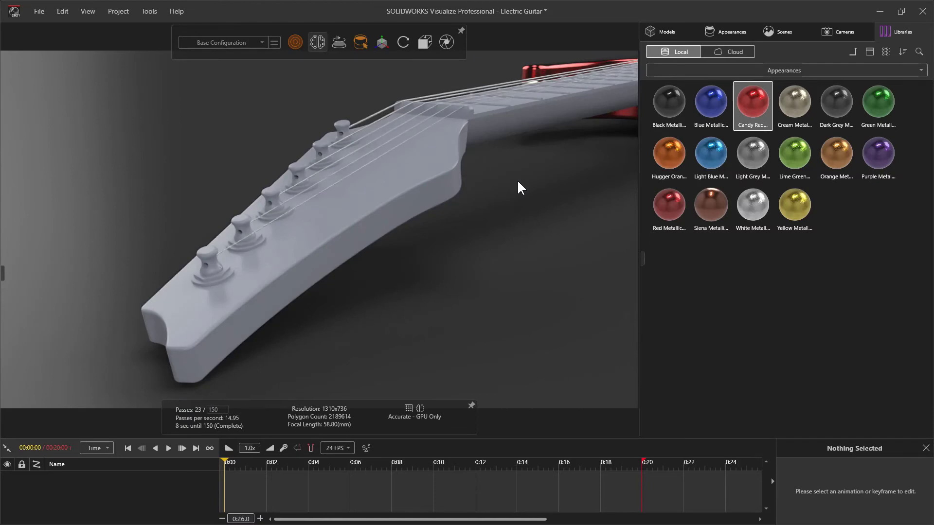
pyautogui.click(852, 52)
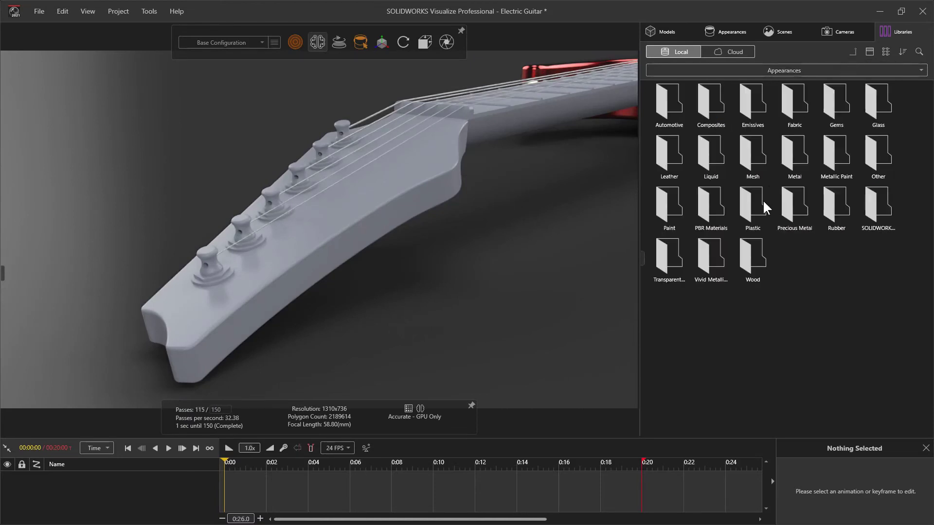
pyautogui.doubleClick(756, 240)
pyautogui.moveTo(669, 210); pyautogui.dragTo(425, 188)
pyautogui.moveTo(845, 212); pyautogui.dragTo(494, 110)
# Step: Apply the project's Titanium appearance to the tuning pegs and Magnesium to the washers around the tuner posts
pyautogui.moveTo(267, 211); pyautogui.dragTo(312, 211, button='middle')
pyautogui.moveTo(322, 207); pyautogui.dragTo(512, 184)
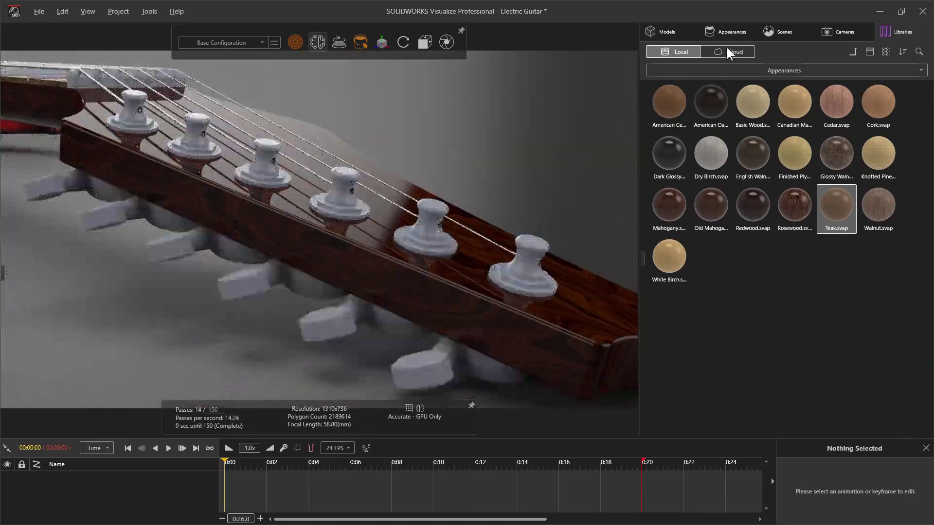
pyautogui.click(727, 31)
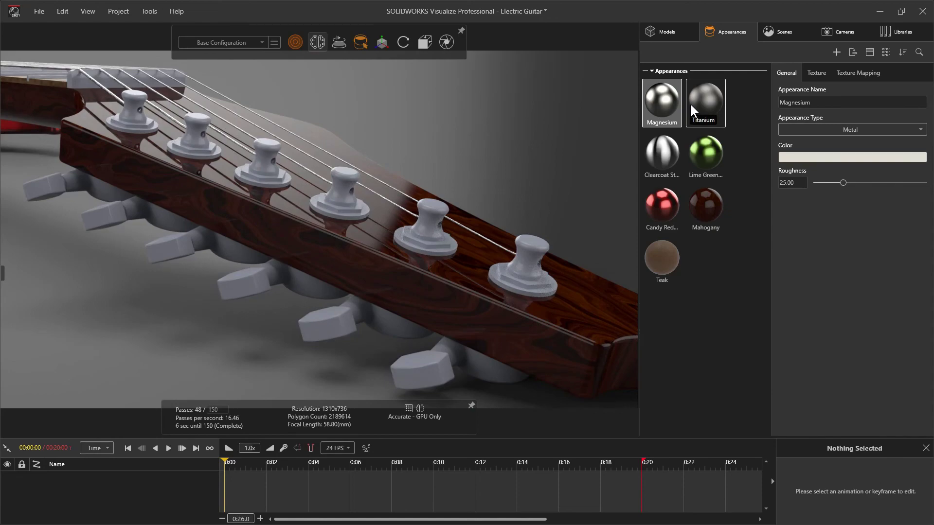
pyautogui.moveTo(700, 95); pyautogui.dragTo(538, 245)
pyautogui.moveTo(659, 102); pyautogui.dragTo(542, 289)
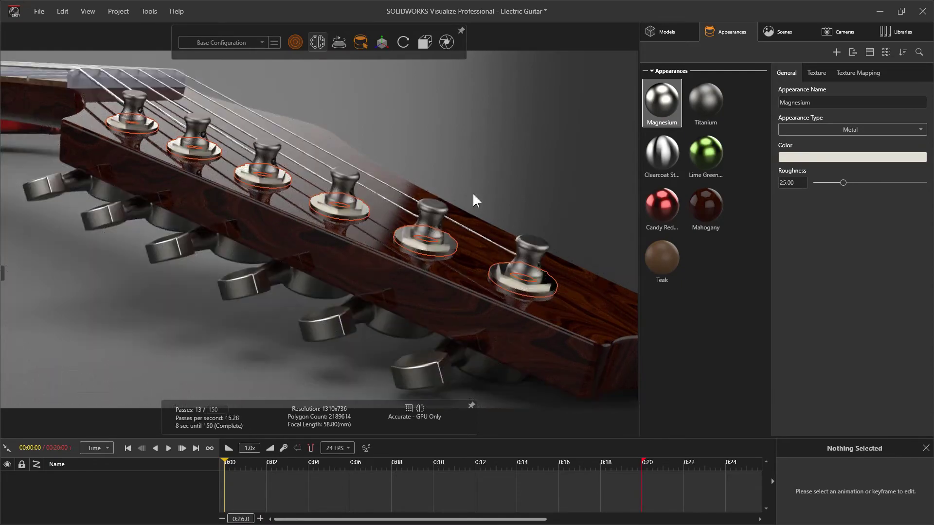
pyautogui.click(472, 191)
# Step: Copy the Titanium appearance from the tuner posts to the string nut and the frets
pyautogui.keyDown('ctrl'); pyautogui.moveTo(73, 95); pyautogui.dragTo(371, 250, button='middle'); pyautogui.keyUp('ctrl')
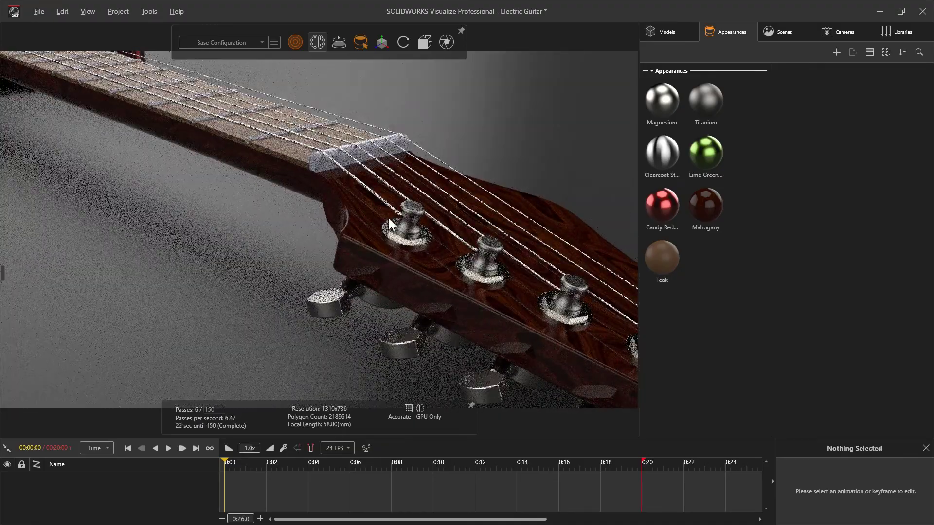
pyautogui.click(403, 229)
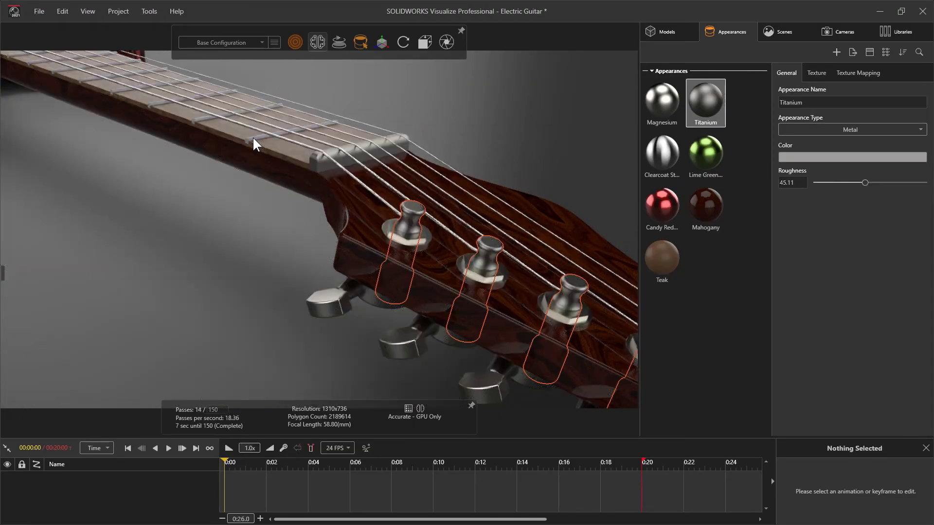
pyautogui.click(448, 113)
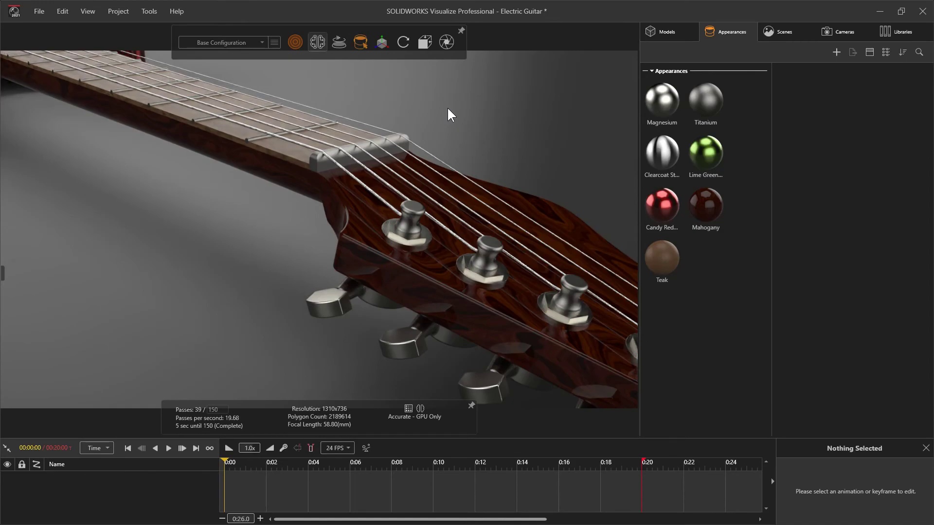
# Step: Rename the Candy Red Metallic Paint appearance on the guitar body as Animated
pyautogui.moveTo(449, 111); pyautogui.dragTo(348, 221)
pyautogui.moveTo(347, 221); pyautogui.dragTo(294, 199, button='middle')
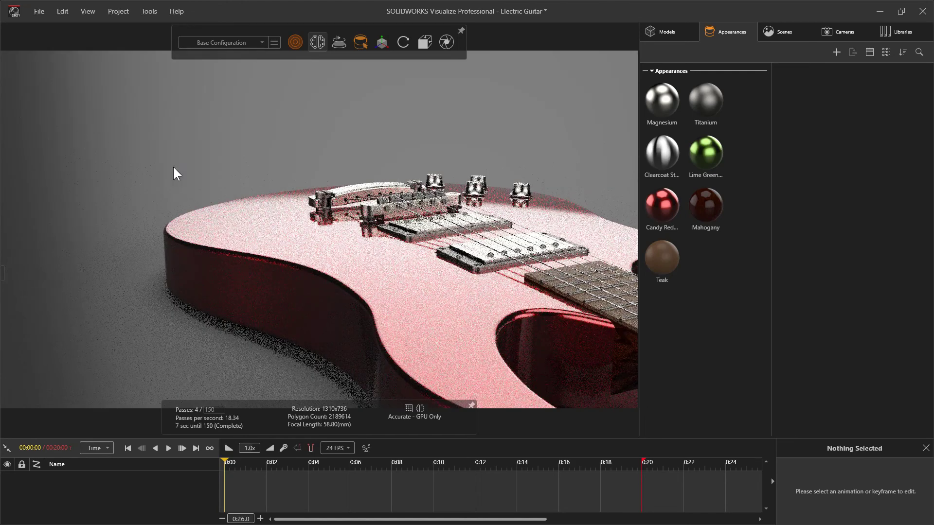
pyautogui.moveTo(303, 231); pyautogui.dragTo(467, 256, button='middle')
pyautogui.moveTo(467, 257); pyautogui.dragTo(575, 253)
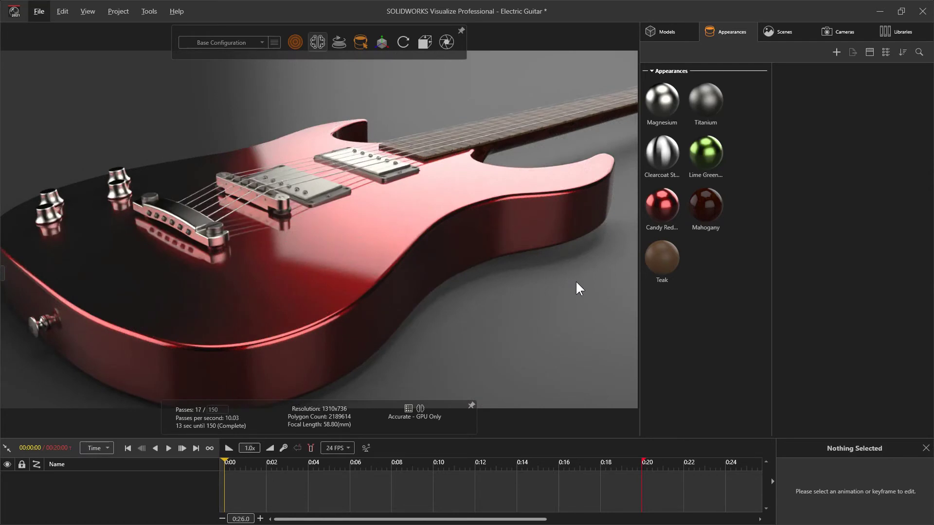
pyautogui.click(670, 205)
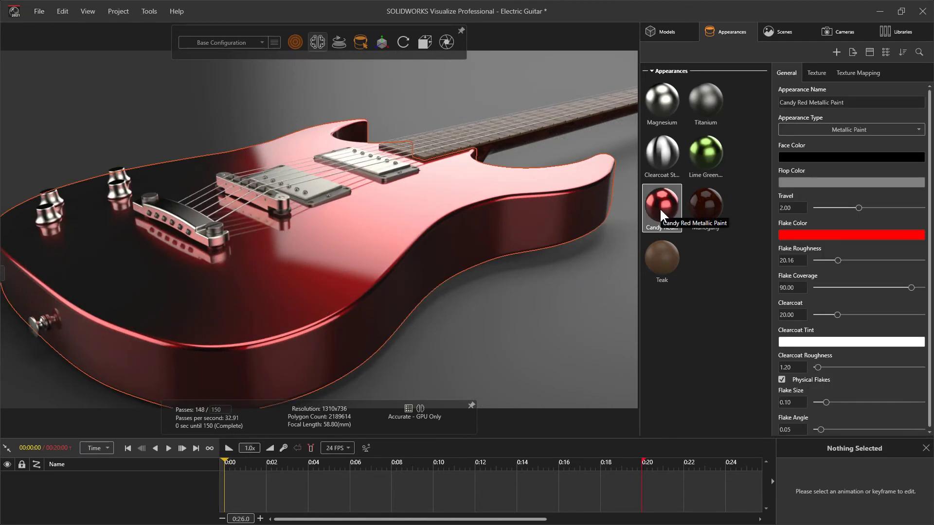
pyautogui.click(843, 102)
pyautogui.hotkey('ctrl', 'a')
pyautogui.write('Animated')
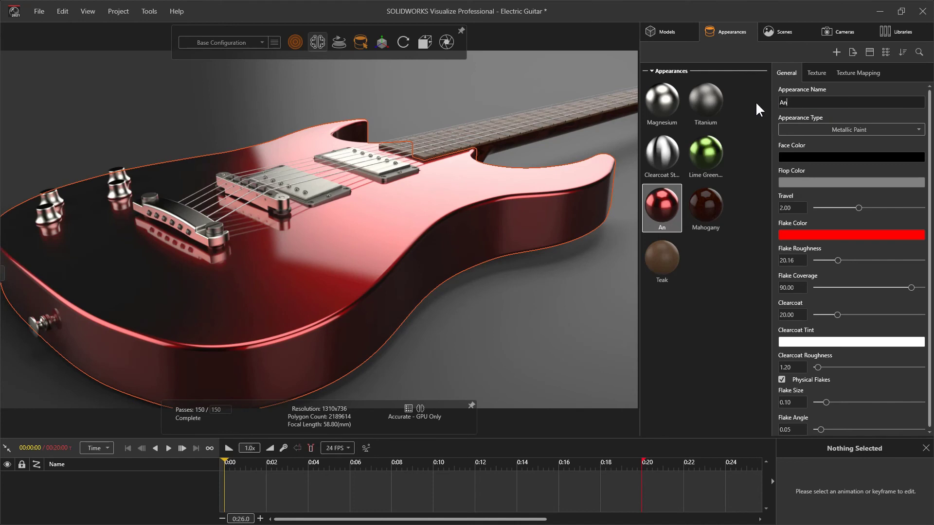
pyautogui.press('Tab')
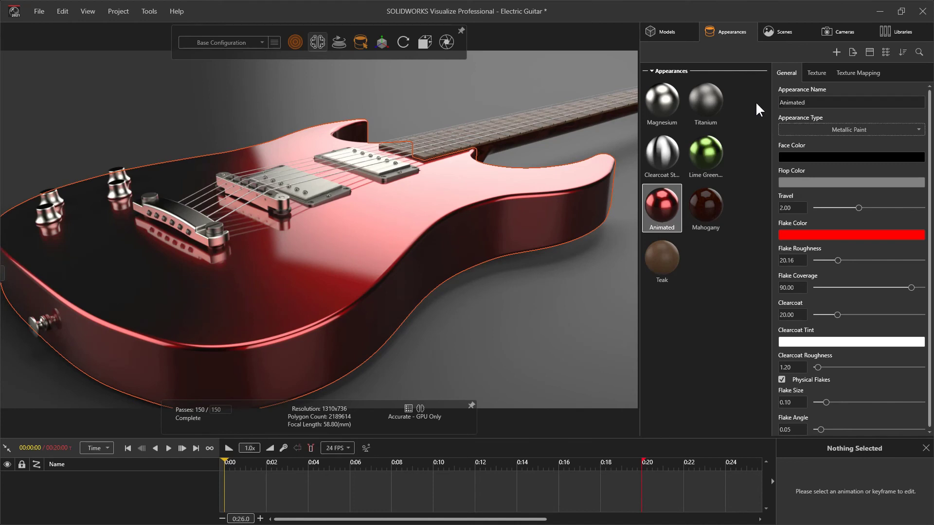
# Step: Add an animation keyframe for the Animated appearance at the start of the timeline
pyautogui.rightClick(652, 204)
pyautogui.moveTo(692, 314)
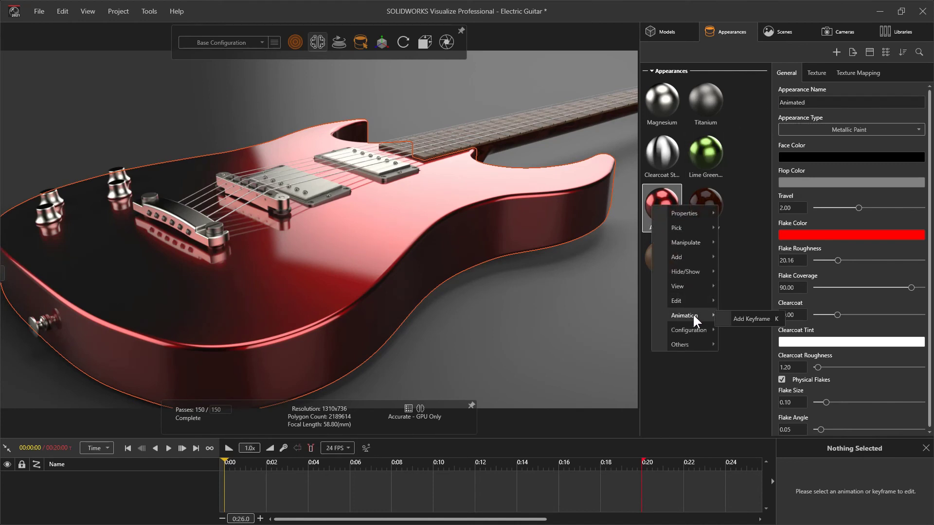
pyautogui.click(749, 317)
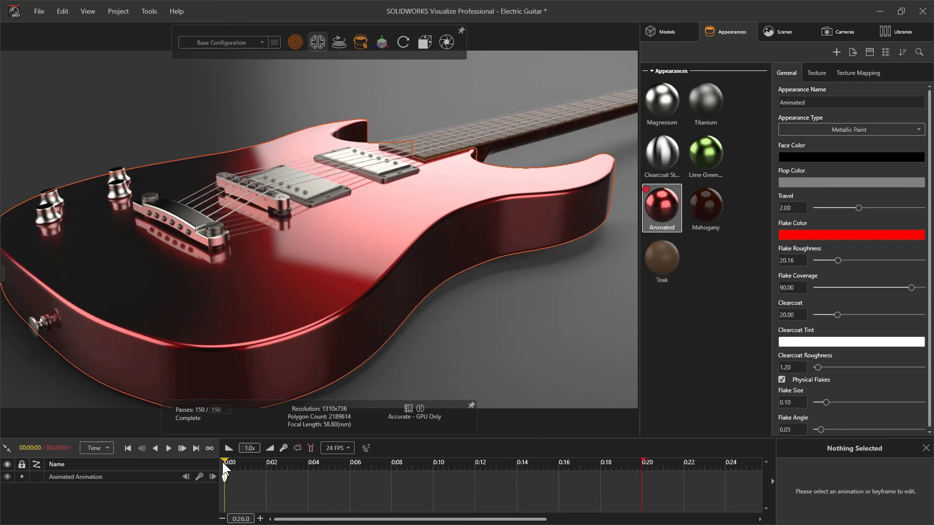
# Step: Set the Animated appearance's flake color hue to 343 at the 20-second mark and preview the color change at about 5.7 seconds
pyautogui.moveTo(223, 463); pyautogui.dragTo(654, 479)
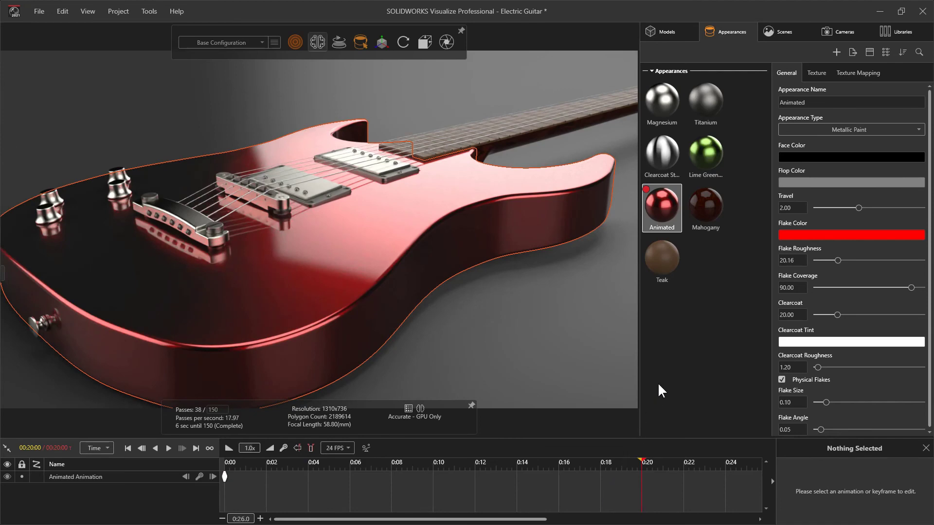
pyautogui.click(791, 236)
pyautogui.moveTo(684, 316); pyautogui.dragTo(764, 326)
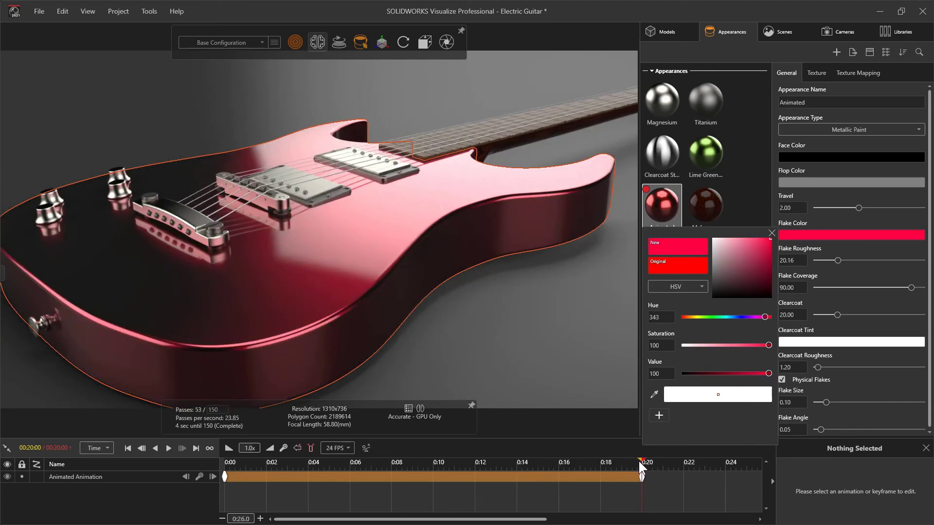
pyautogui.moveTo(639, 460); pyautogui.dragTo(342, 463)
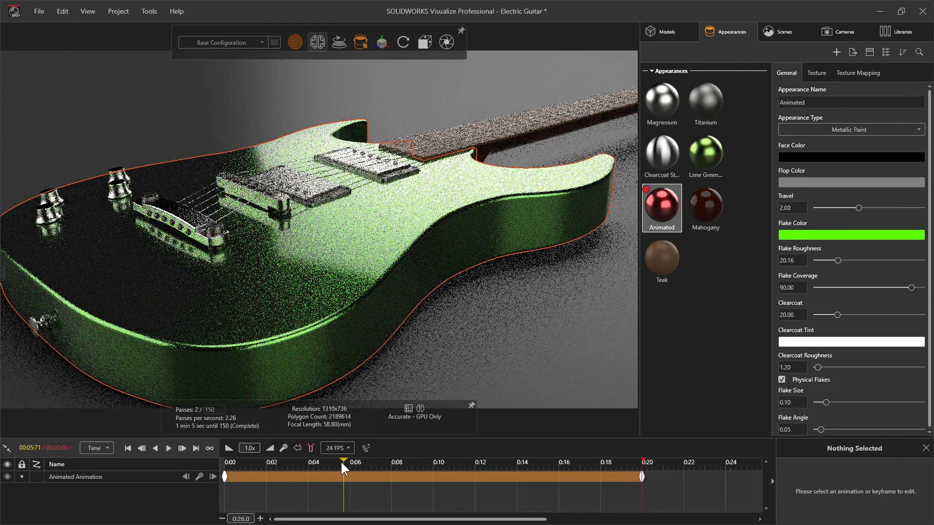
pyautogui.click(514, 314)
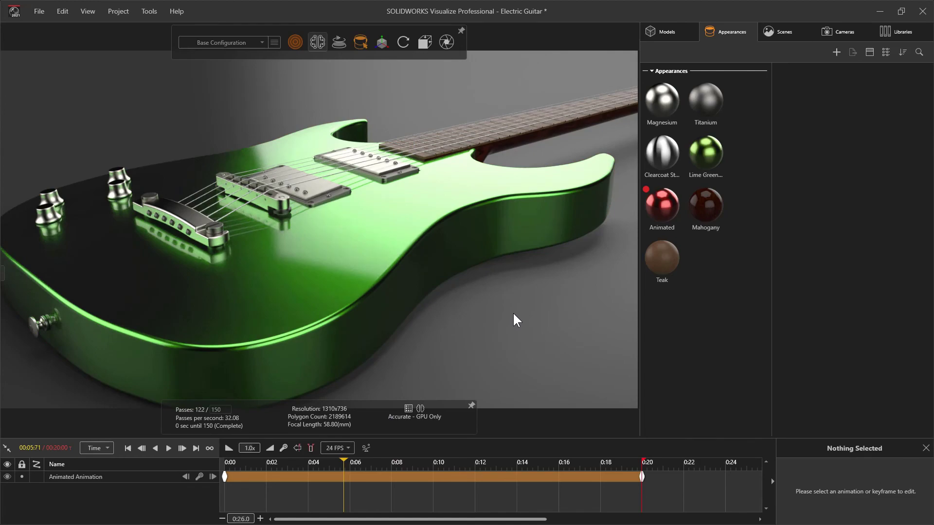
# Step: Add a keyframe for the Chrome Studio New environment and move it to the start of the timeline
pyautogui.keyDown('shift'); pyautogui.moveTo(523, 276); pyautogui.dragTo(521, 524, button='middle'); pyautogui.keyUp('shift')
pyautogui.moveTo(366, 295); pyautogui.dragTo(414, 298, button='middle')
pyautogui.moveTo(414, 298); pyautogui.dragTo(392, 297)
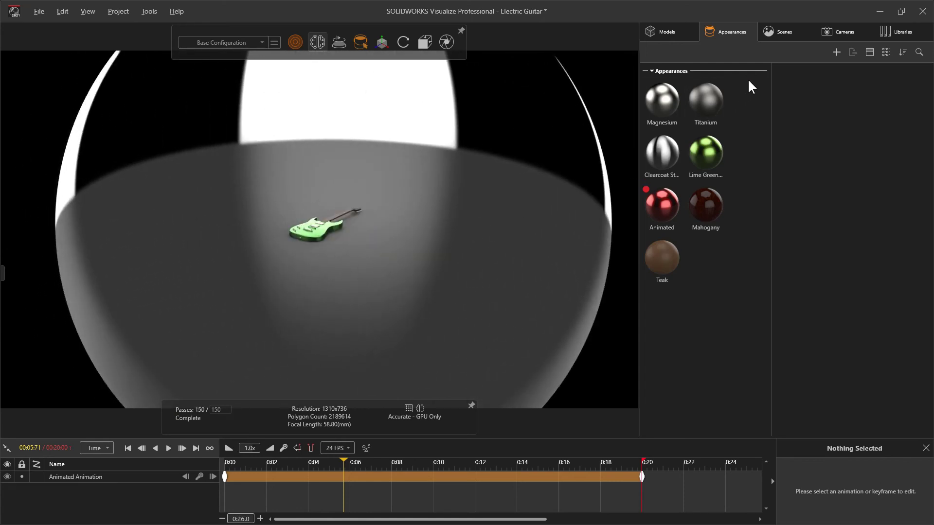
pyautogui.click(782, 32)
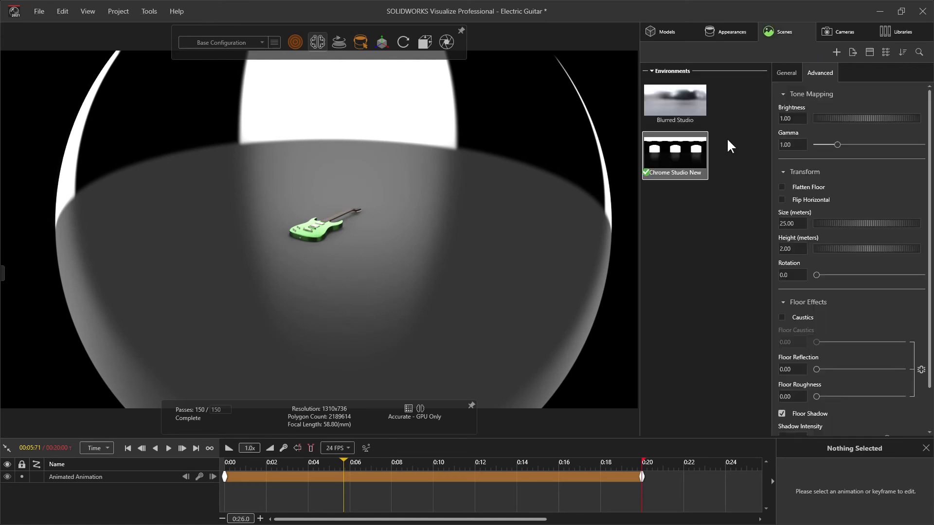
pyautogui.rightClick(683, 153)
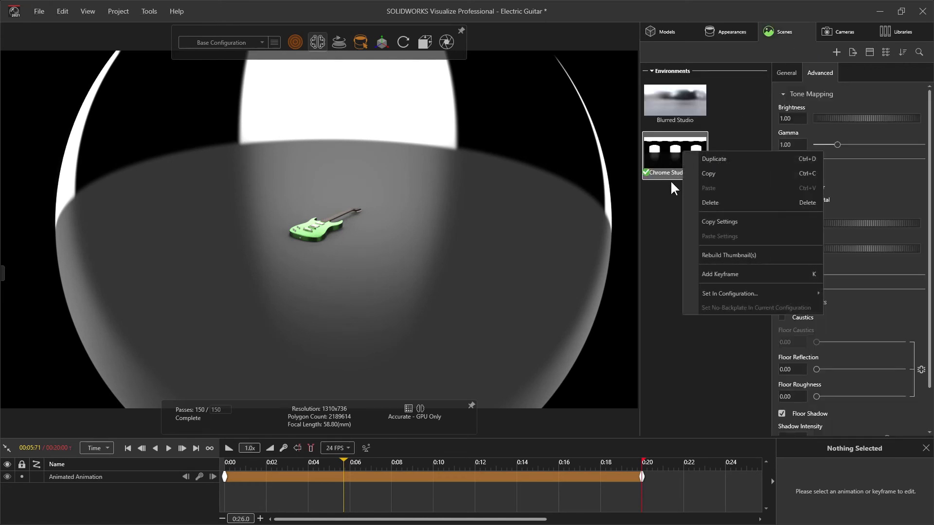
pyautogui.click(730, 274)
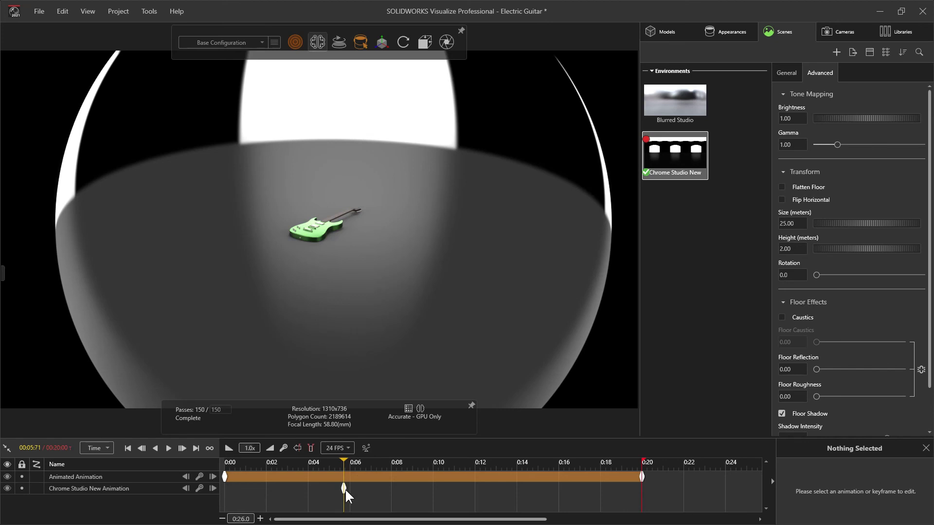
pyautogui.moveTo(344, 489); pyautogui.dragTo(316, 491)
pyautogui.click(225, 465)
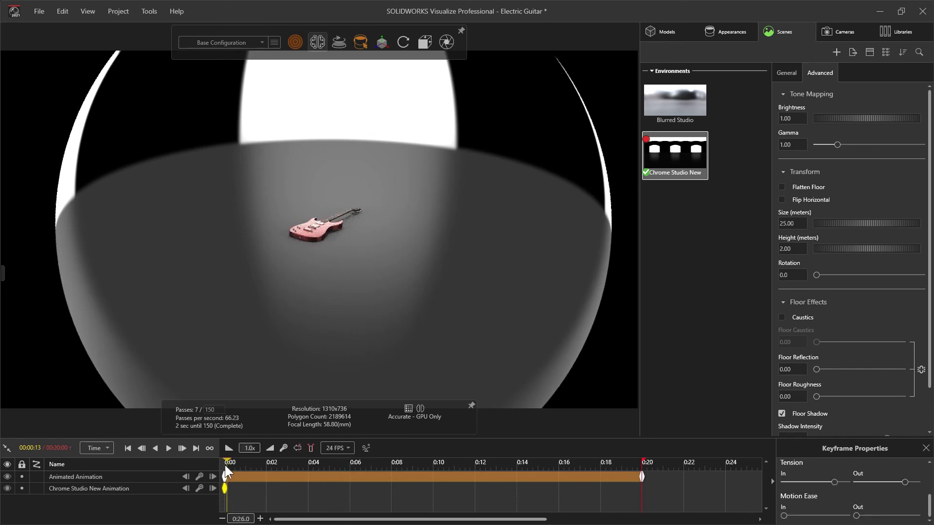
# Step: Set the Chrome Studio New environment's rotation to 358.3 at the 20-second mark and return the timeline to the start
pyautogui.moveTo(224, 464); pyautogui.dragTo(645, 462)
pyautogui.moveTo(816, 275); pyautogui.dragTo(921, 276)
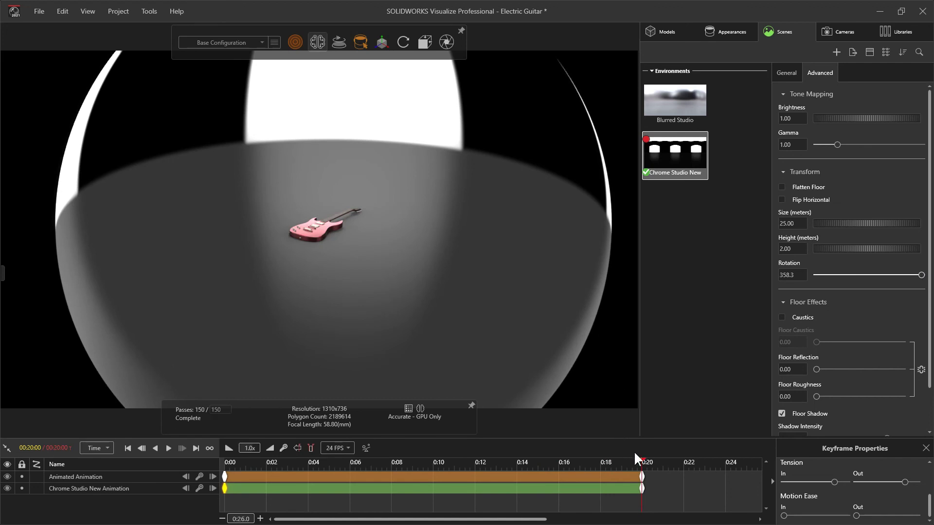
pyautogui.moveTo(638, 459); pyautogui.dragTo(189, 440)
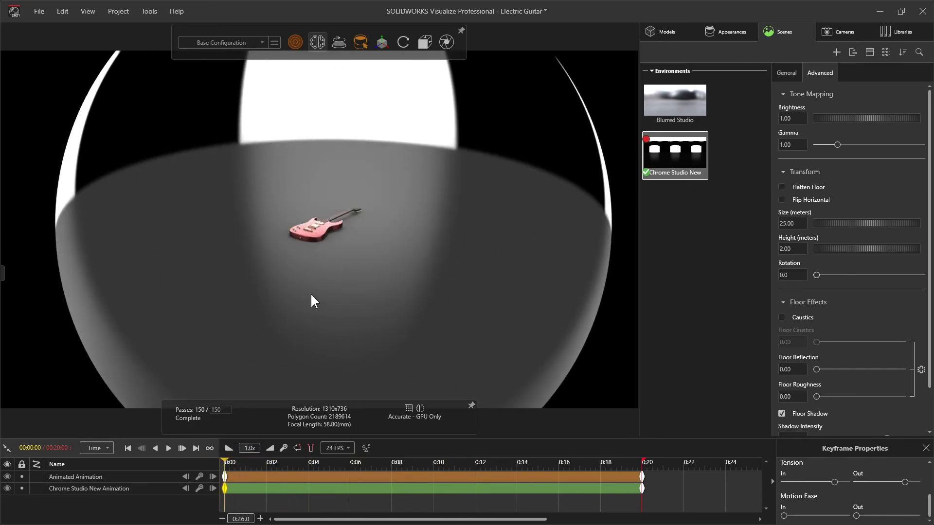
# Step: Move the camera in close to the guitar body and orbit it to a low angle from the side
pyautogui.keyDown('shift'); pyautogui.moveTo(325, 209); pyautogui.dragTo(317, 2, button='middle'); pyautogui.keyUp('shift')
pyautogui.scroll(1, 286, 212)
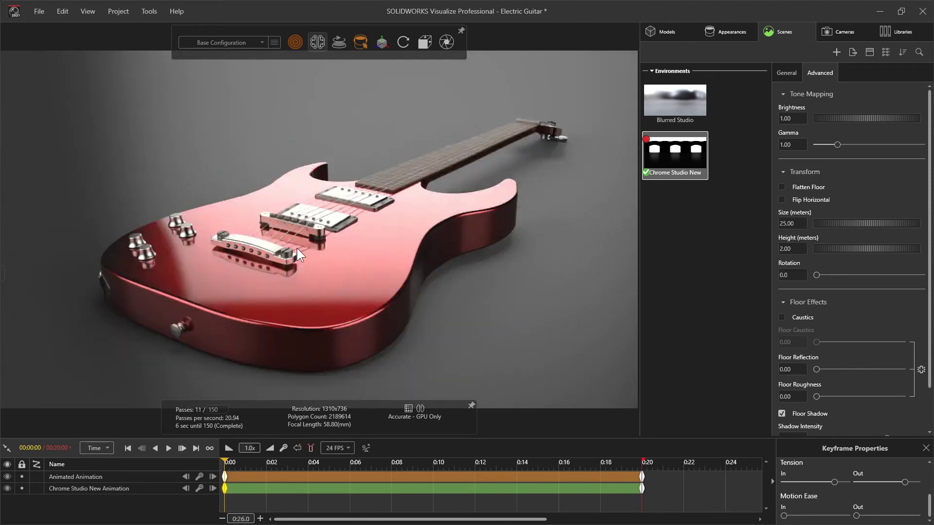
pyautogui.moveTo(317, 253); pyautogui.dragTo(245, 254)
pyautogui.keyDown('ctrl'); pyautogui.moveTo(255, 257); pyautogui.dragTo(250, 242, button='middle'); pyautogui.keyUp('ctrl')
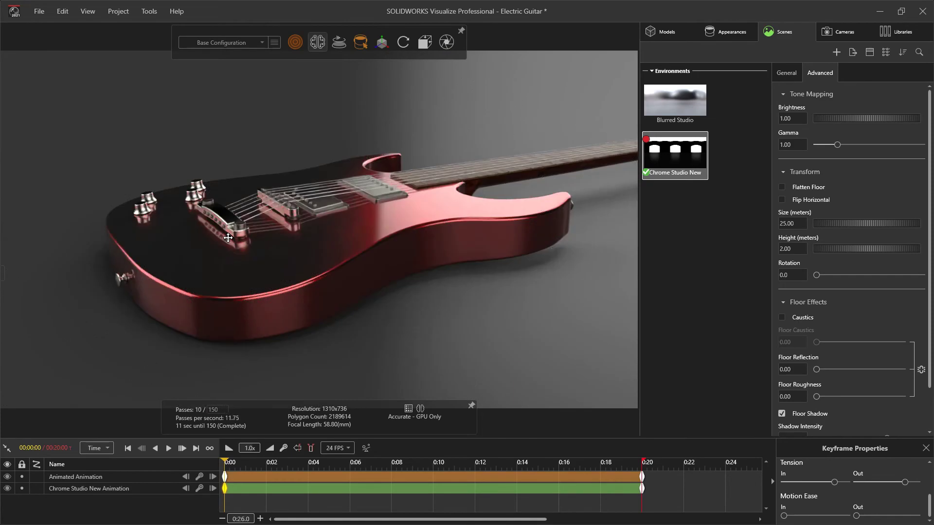
# Step: Enable depth of field on the camera and focus it on the pickup nearest the bridge, with a focal distance of 9.95
pyautogui.click(824, 33)
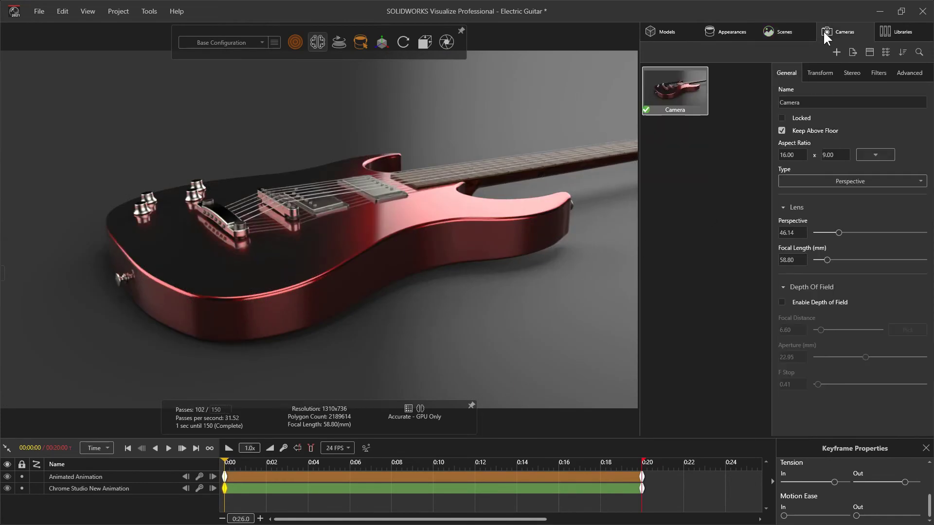
pyautogui.click(781, 302)
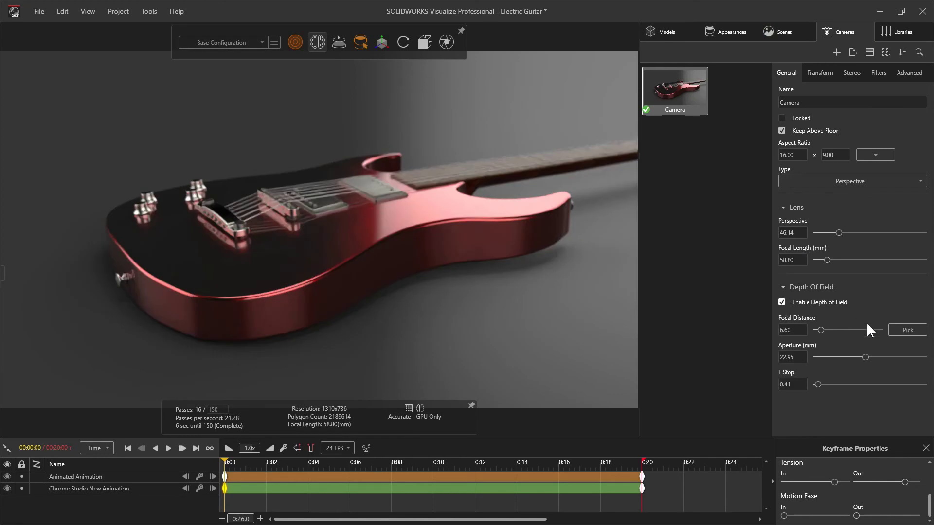
pyautogui.click(315, 195)
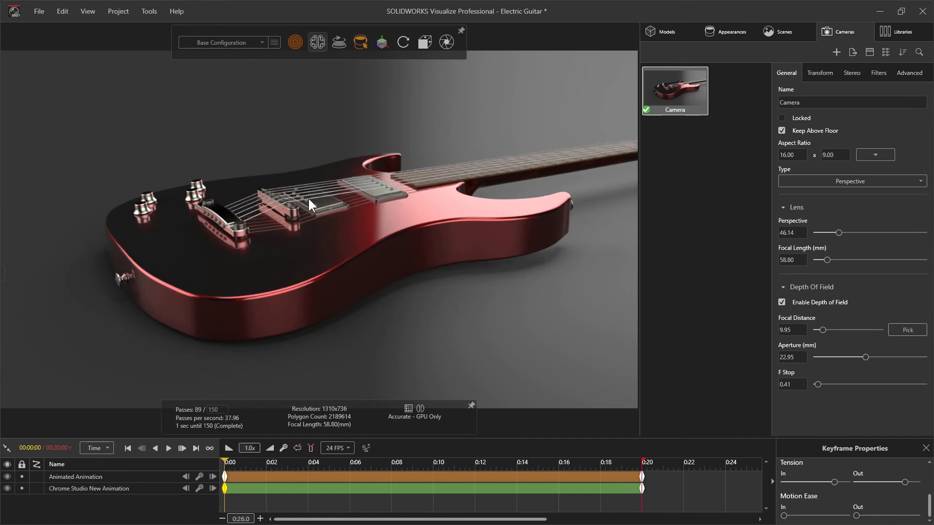
# Step: Add a camera keyframe at the start, orbit the camera around to the body's end at 6 seconds, and preview the motion
pyautogui.rightClick(668, 111)
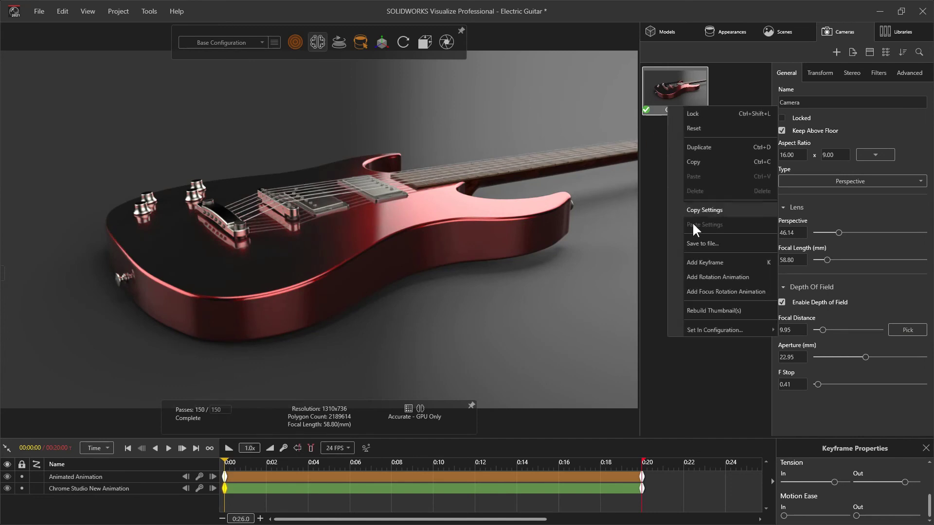
pyautogui.click(704, 261)
pyautogui.moveTo(225, 463); pyautogui.dragTo(350, 465)
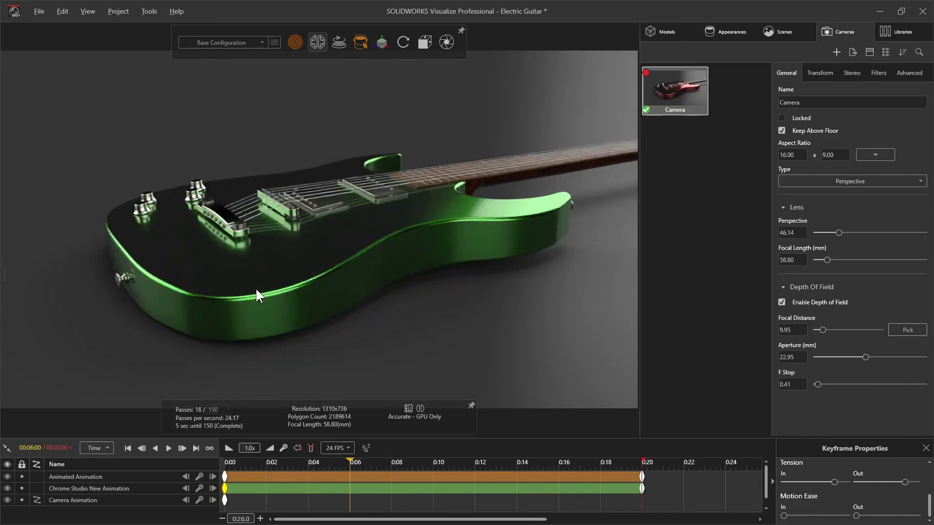
pyautogui.moveTo(189, 242); pyautogui.dragTo(455, 242)
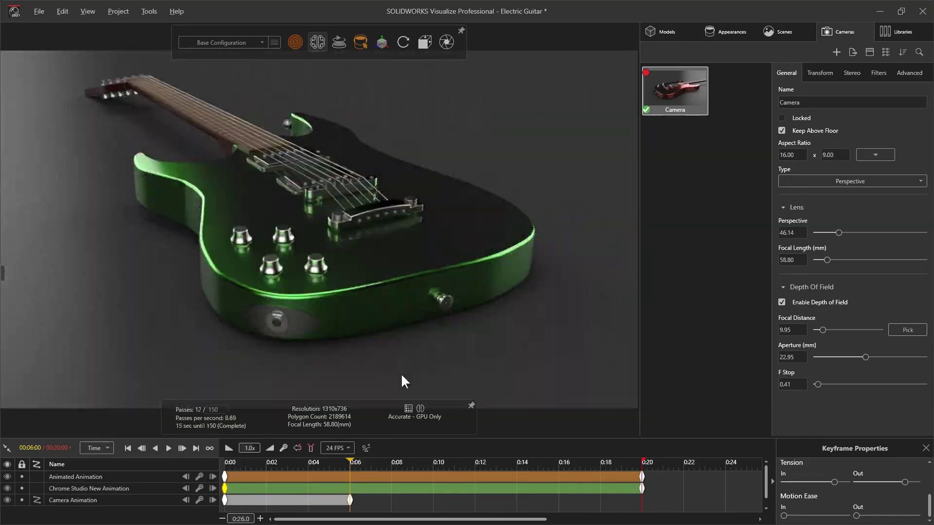
pyautogui.moveTo(350, 462); pyautogui.dragTo(297, 467)
pyautogui.moveTo(275, 461); pyautogui.dragTo(348, 461)
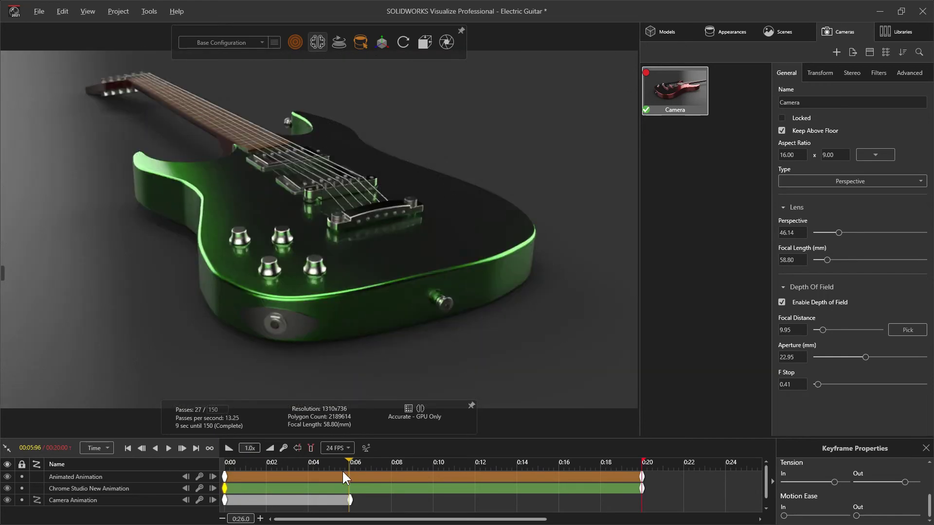
# Step: Set the outgoing transition of the 6-second camera keyframe to Hold
pyautogui.click(213, 500)
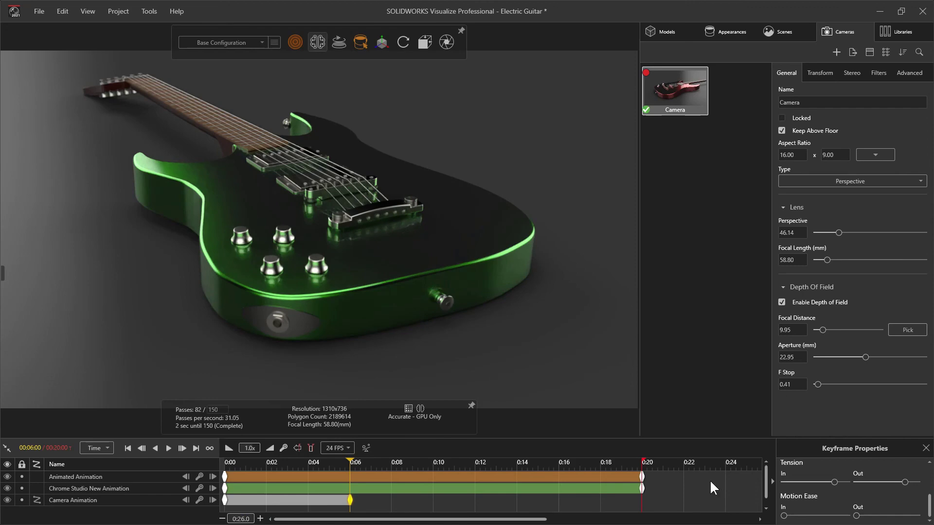
pyautogui.scroll(3, 841, 496)
pyautogui.click(888, 493)
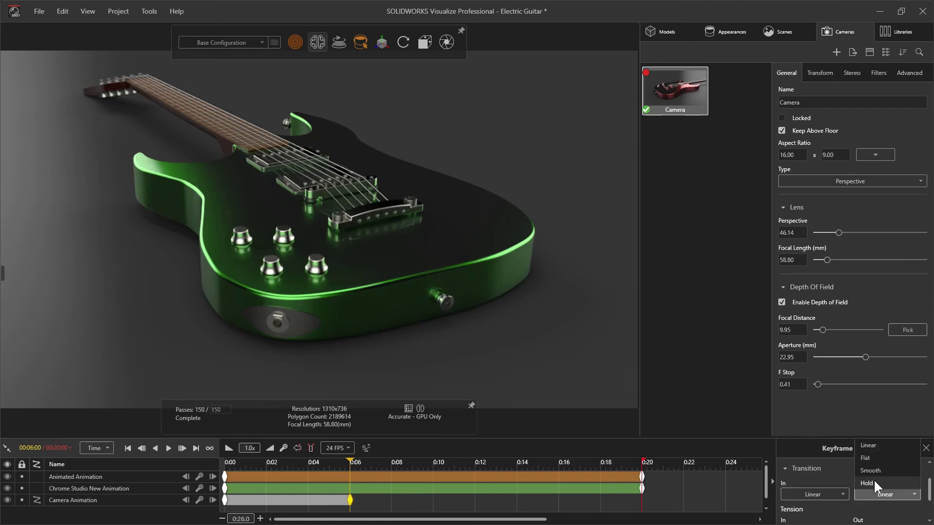
pyautogui.click(873, 478)
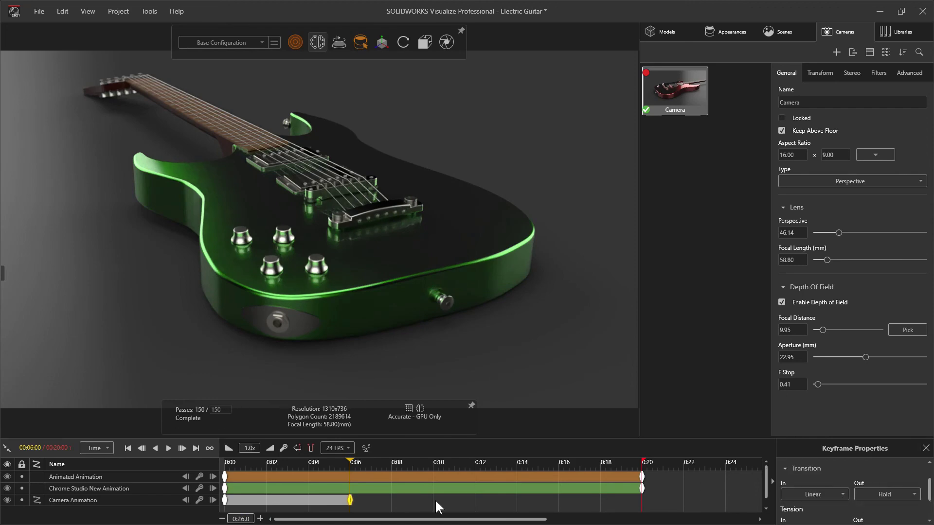
# Step: One frame after the 6-second keyframe, place the camera directly above the guitar's bridge and control knobs
pyautogui.click(182, 449)
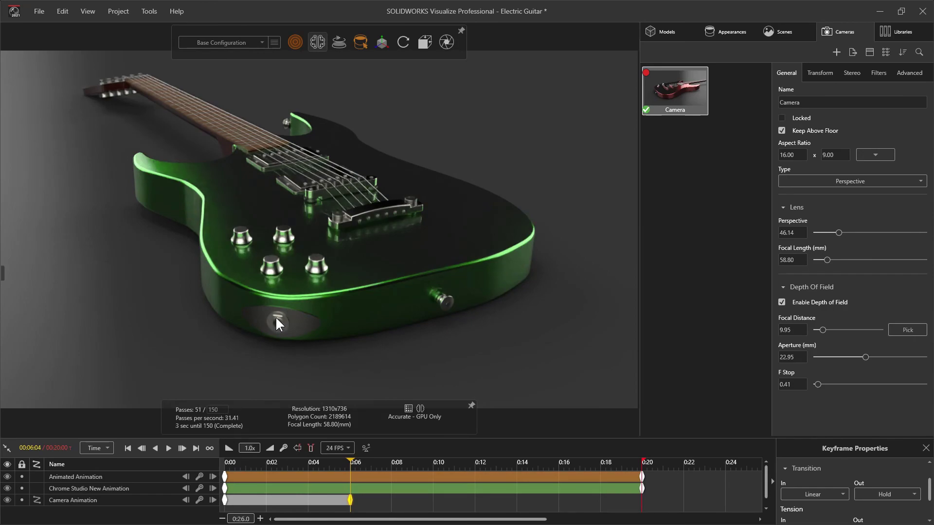
pyautogui.moveTo(276, 317); pyautogui.dragTo(328, 340)
pyautogui.moveTo(328, 340); pyautogui.dragTo(413, 474, button='middle')
pyautogui.moveTo(412, 474); pyautogui.dragTo(413, 279)
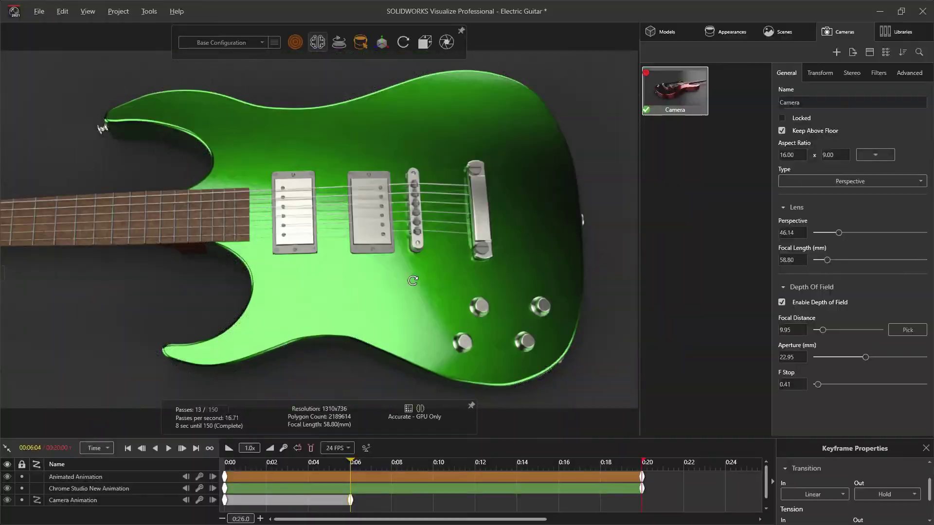
pyautogui.moveTo(412, 280); pyautogui.dragTo(127, 285, button='middle')
pyautogui.moveTo(127, 283); pyautogui.dragTo(126, 284)
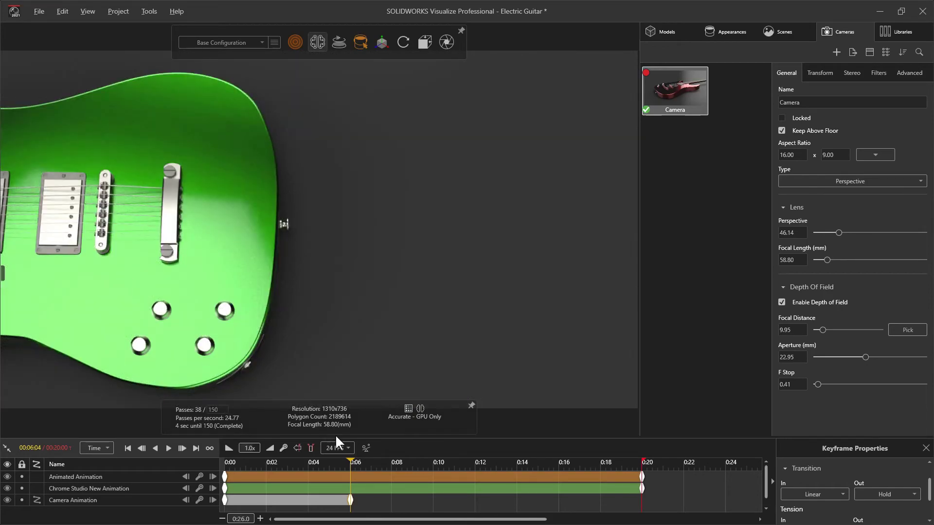
# Step: At about 12 seconds, shift the overhead camera along the guitar to show the pickups and part of the neck
pyautogui.click(350, 460)
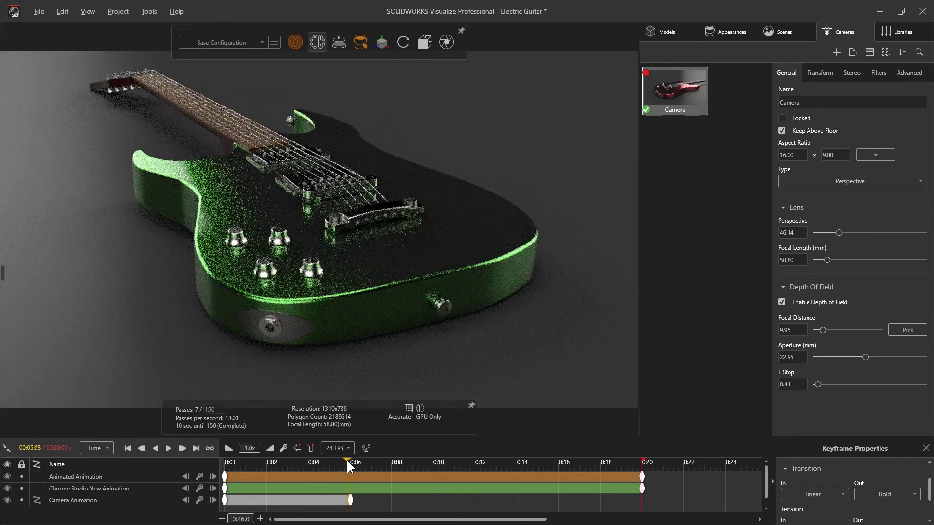
pyautogui.moveTo(349, 460); pyautogui.dragTo(474, 460)
pyautogui.moveTo(255, 233); pyautogui.dragTo(610, 237)
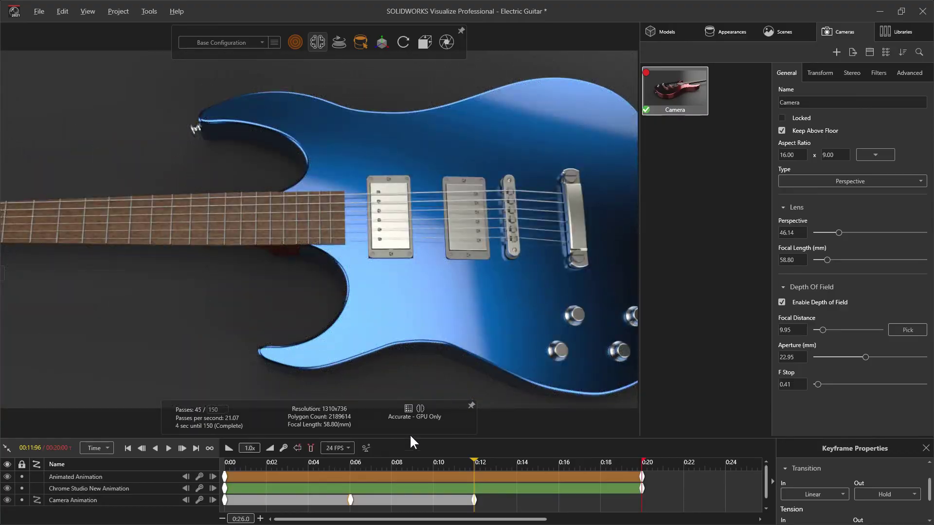
# Step: Set the outgoing transition of the 12-second camera keyframe to Hold
pyautogui.moveTo(475, 460); pyautogui.dragTo(522, 468)
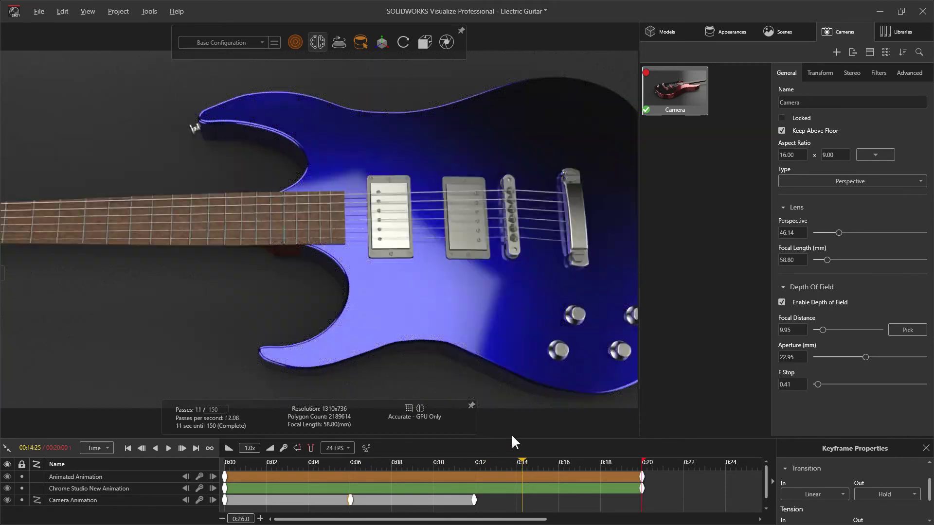
pyautogui.click(186, 500)
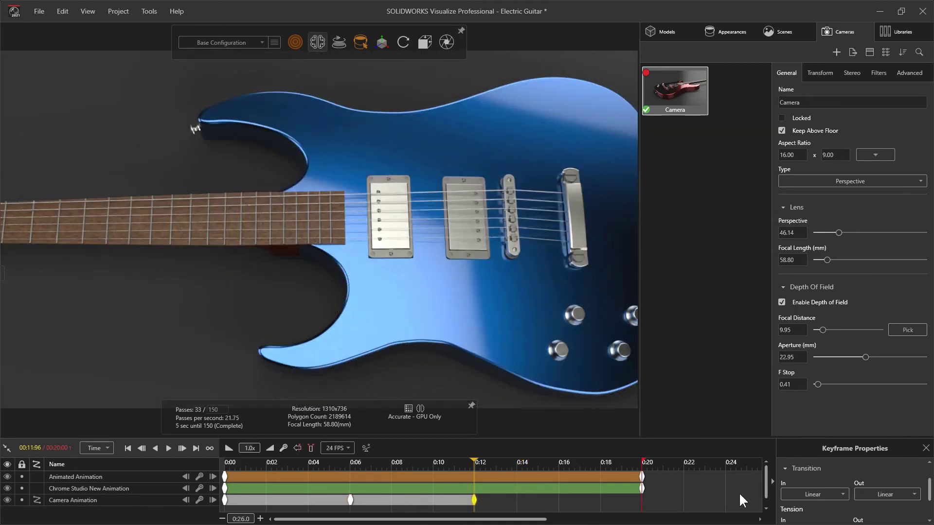
pyautogui.click(880, 478)
# Step: One frame after the 12-second keyframe, place the camera low behind the headstock, looking along the strings toward the body
pyautogui.click(182, 448)
pyautogui.moveTo(201, 326); pyautogui.dragTo(455, 130)
pyautogui.scroll(3, 385, 212)
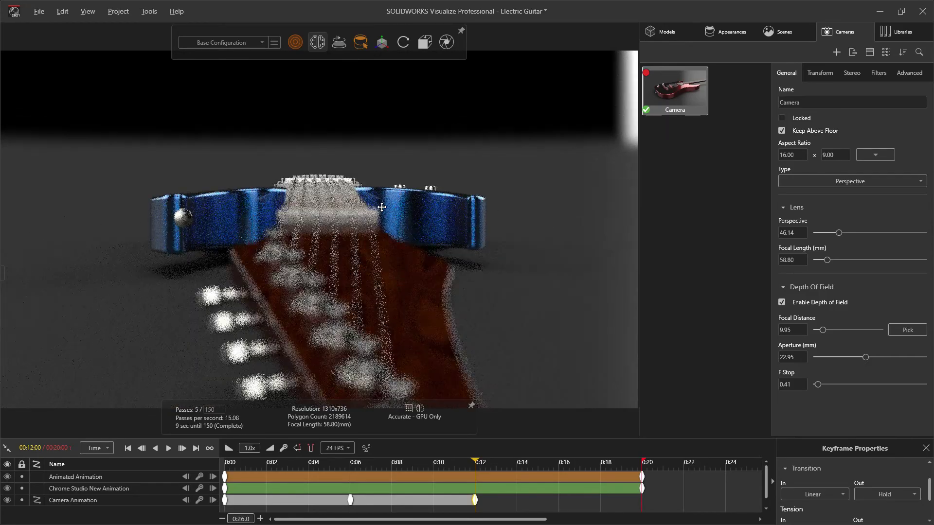
pyautogui.moveTo(383, 209); pyautogui.dragTo(375, 199, button='middle')
pyautogui.moveTo(295, 163); pyautogui.dragTo(305, 193, button='middle')
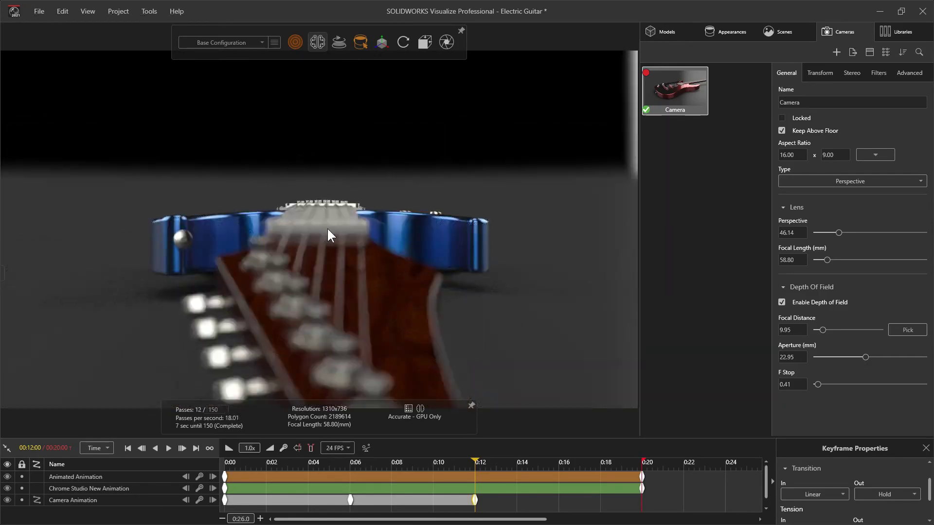
pyautogui.scroll(-3, 326, 226)
pyautogui.moveTo(329, 228); pyautogui.dragTo(320, 164)
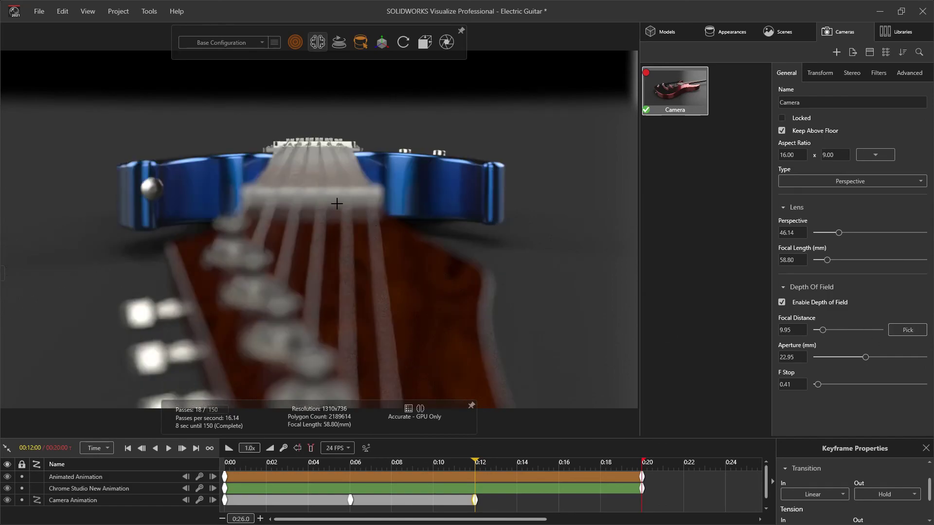
# Step: Focus the camera on the headstock tuners at a focal distance of 1.87 and reduce the aperture to 15.26 mm
pyautogui.click(314, 194)
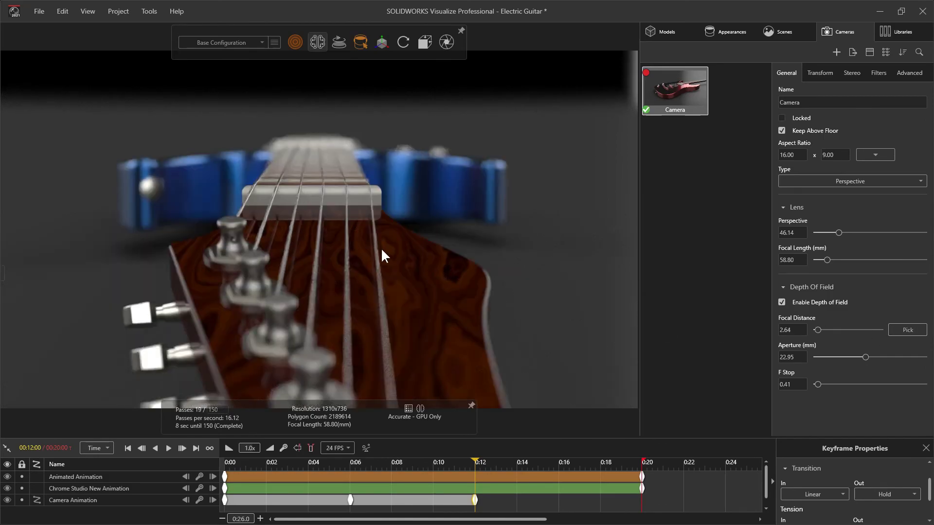
pyautogui.moveTo(866, 357); pyautogui.dragTo(850, 357)
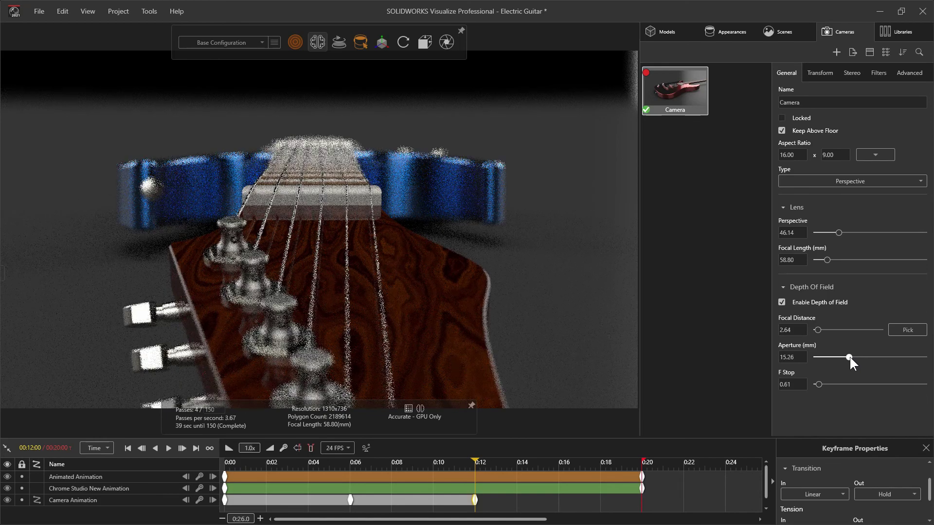
pyautogui.click(323, 334)
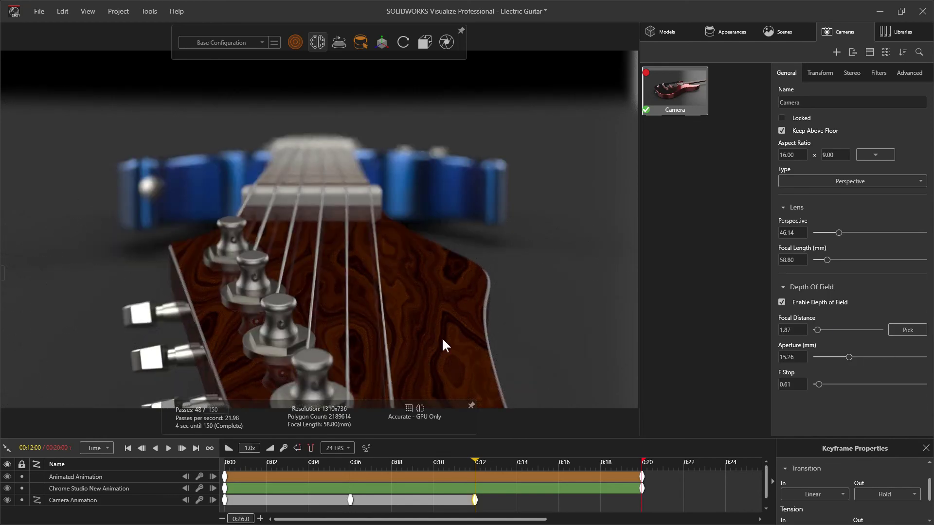
# Step: At 16 seconds, shift the camera's focus to the bridge end of the guitar body with a focal distance of 7.33
pyautogui.moveTo(475, 461); pyautogui.dragTo(558, 461)
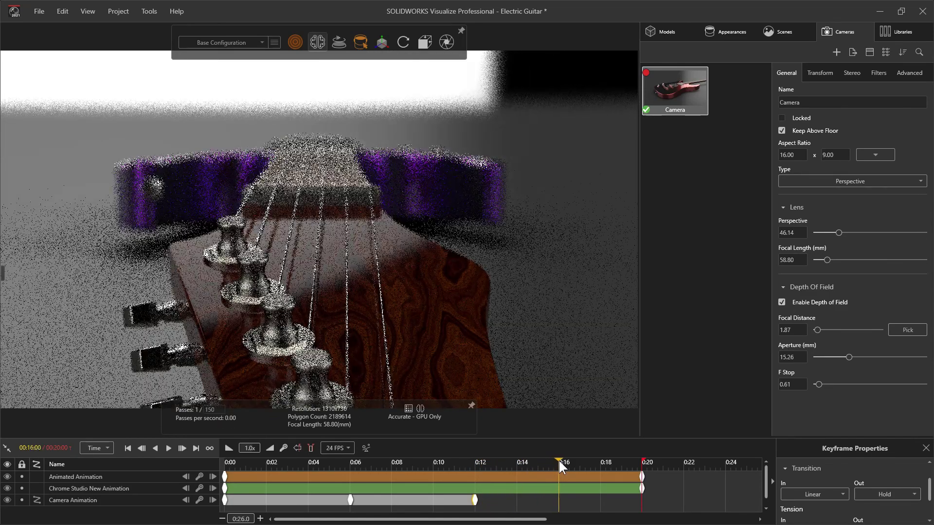
pyautogui.click(899, 327)
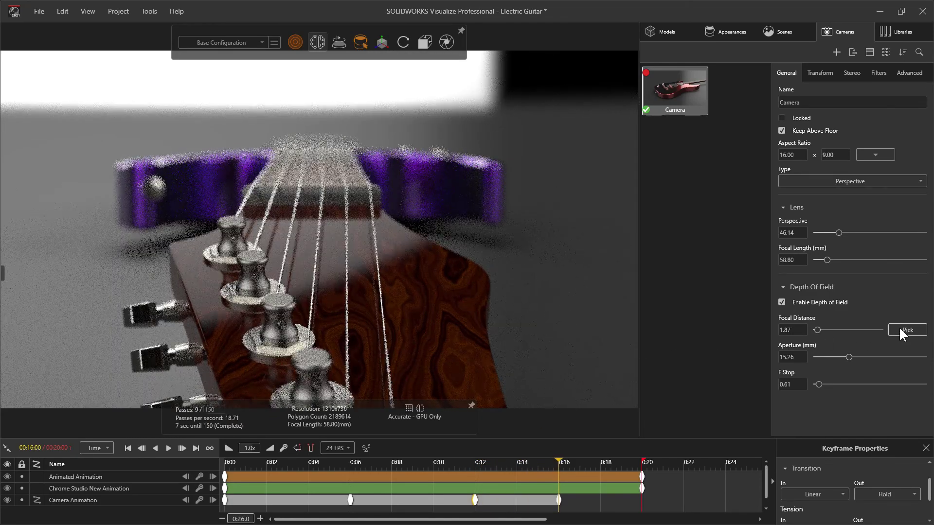
pyautogui.click(318, 146)
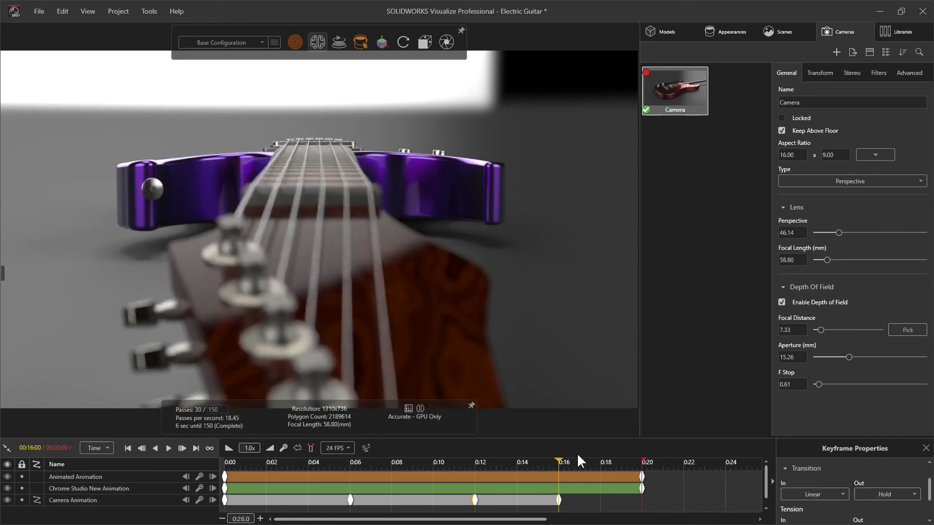
# Step: Preview the focus shift between 12 and 16 seconds and set the 16-second camera keyframe's outgoing transition to Hold
pyautogui.moveTo(558, 461); pyautogui.dragTo(509, 462)
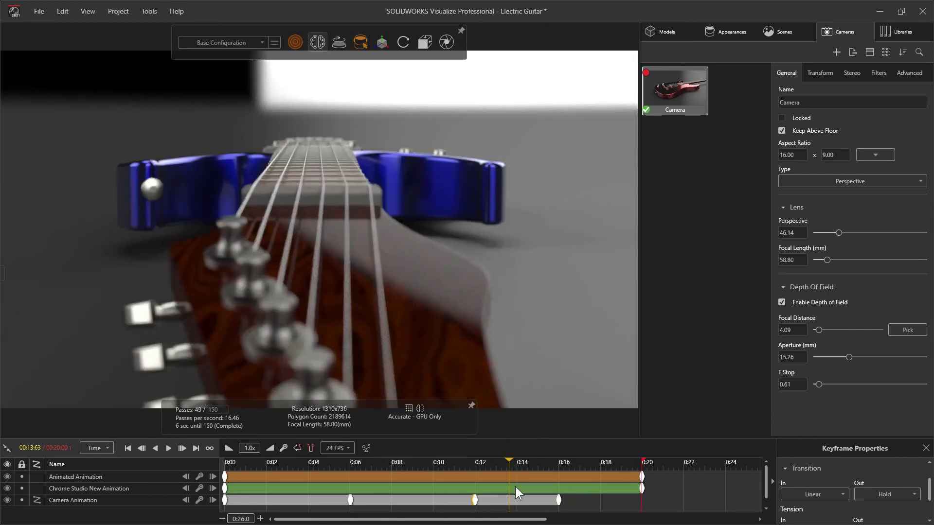
pyautogui.moveTo(509, 462); pyautogui.dragTo(544, 467)
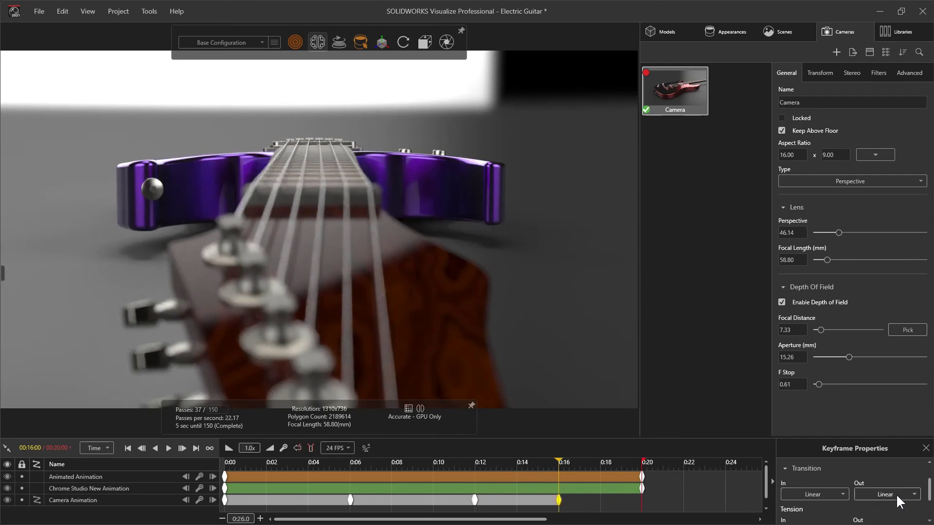
pyautogui.click(878, 482)
# Step: One frame after the 16-second keyframe, place the camera in a low side view of the body where it meets the neck
pyautogui.click(182, 449)
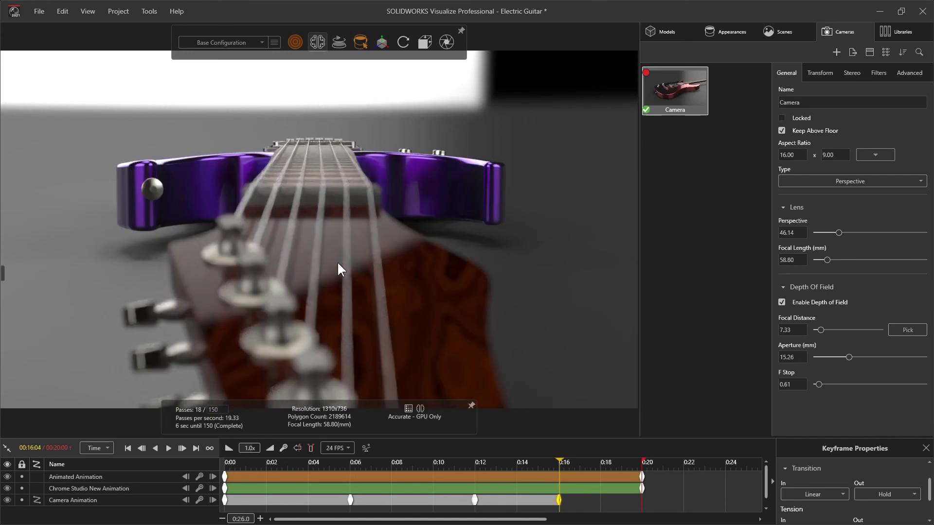
pyautogui.keyDown('shift'); pyautogui.moveTo(347, 193); pyautogui.dragTo(479, 234, button='middle'); pyautogui.keyUp('shift')
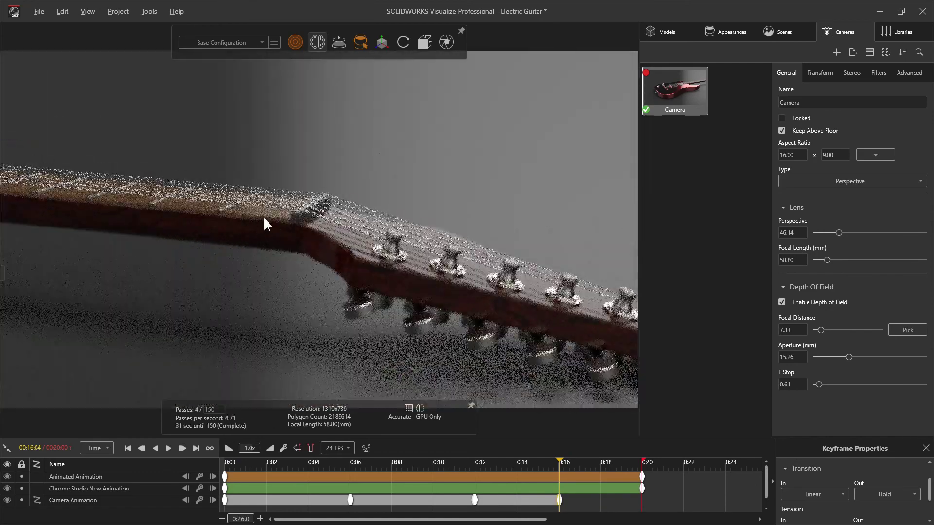
pyautogui.moveTo(264, 216); pyautogui.dragTo(307, 331, button='middle')
pyautogui.moveTo(141, 221); pyautogui.dragTo(718, 227, button='middle')
pyautogui.moveTo(330, 254); pyautogui.dragTo(334, 263, button='middle')
pyautogui.moveTo(448, 275); pyautogui.dragTo(300, 231)
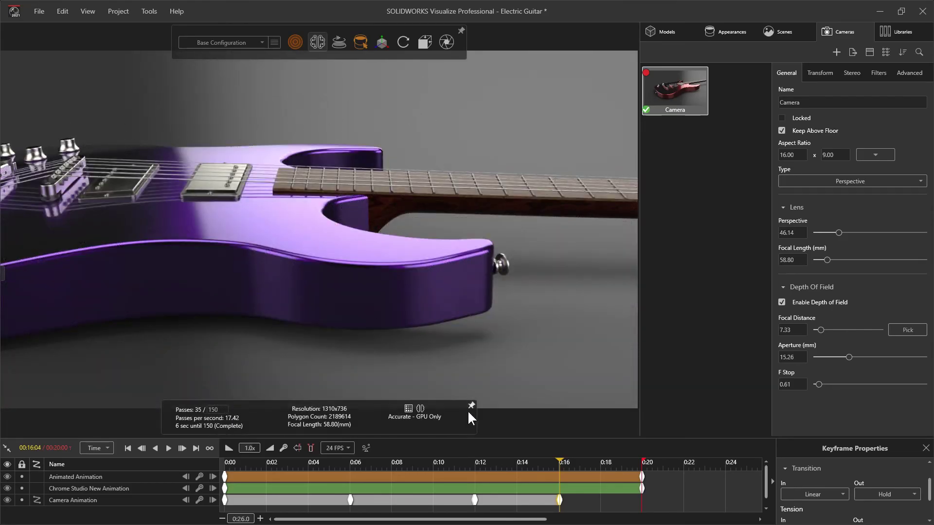
# Step: At about 18 seconds, move the camera to a low side view of the guitar body's bridge and control knobs
pyautogui.moveTo(561, 463); pyautogui.dragTo(602, 466)
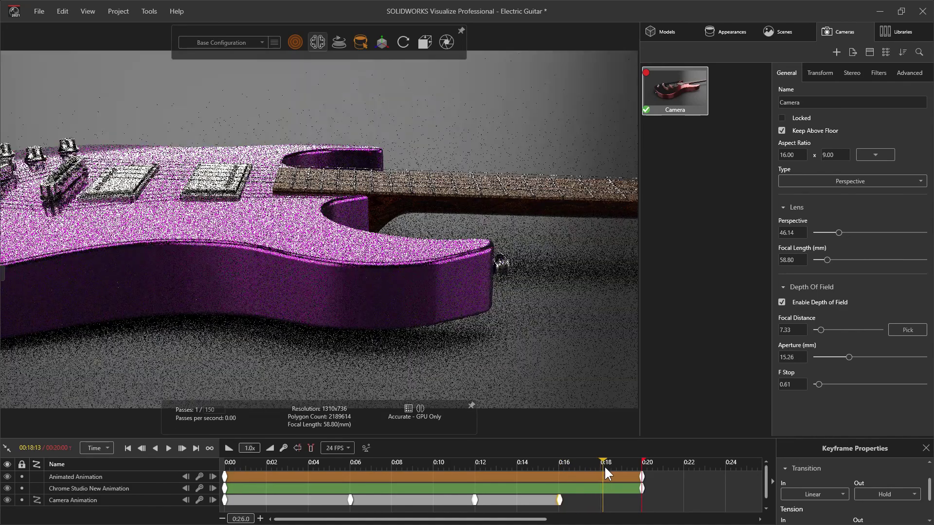
pyautogui.keyDown('ctrl'); pyautogui.moveTo(176, 242); pyautogui.dragTo(498, 246, button='middle'); pyautogui.keyUp('ctrl')
pyautogui.moveTo(333, 277); pyautogui.dragTo(402, 272, button='middle')
pyautogui.moveTo(403, 273); pyautogui.dragTo(411, 267)
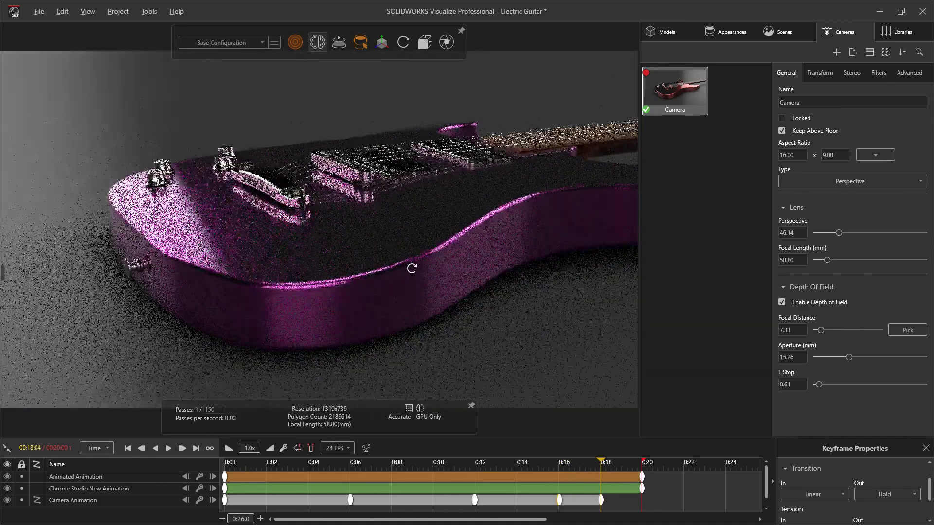
# Step: At 20 seconds, frame the whole guitar from a raised angle and focus the camera on the neck pickup with a 10.97 focal distance
pyautogui.moveTo(600, 462); pyautogui.dragTo(637, 474)
pyautogui.moveTo(425, 249); pyautogui.dragTo(371, 327)
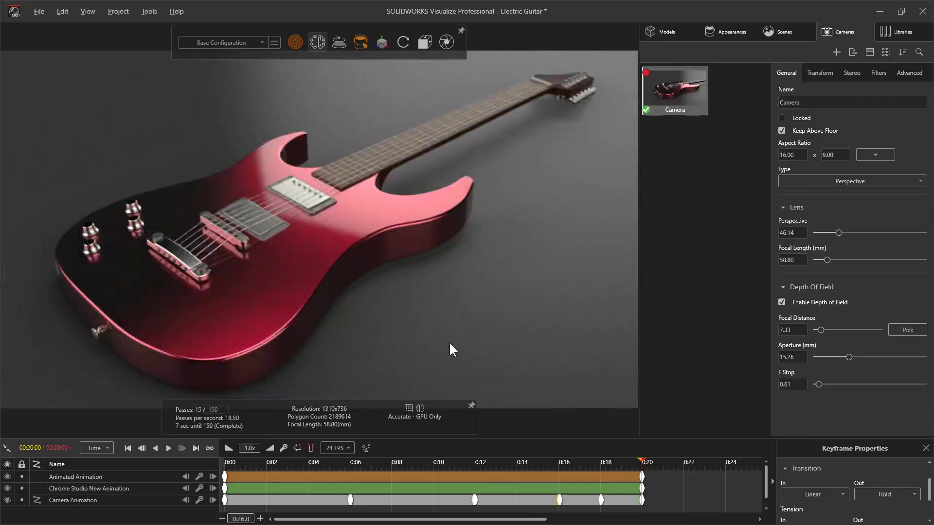
pyautogui.click(329, 201)
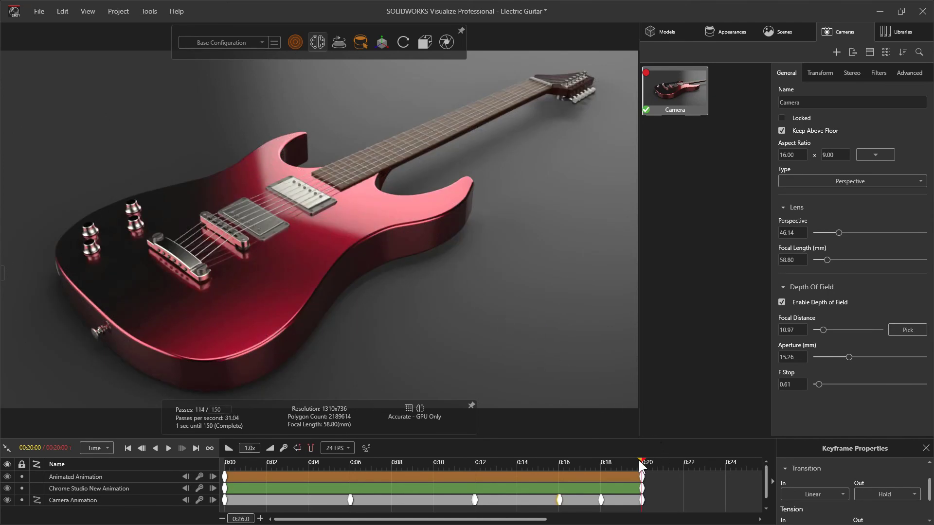
# Step: Scrub the timeline from 20 seconds back to the start of the animation
pyautogui.moveTo(636, 459); pyautogui.dragTo(212, 465)
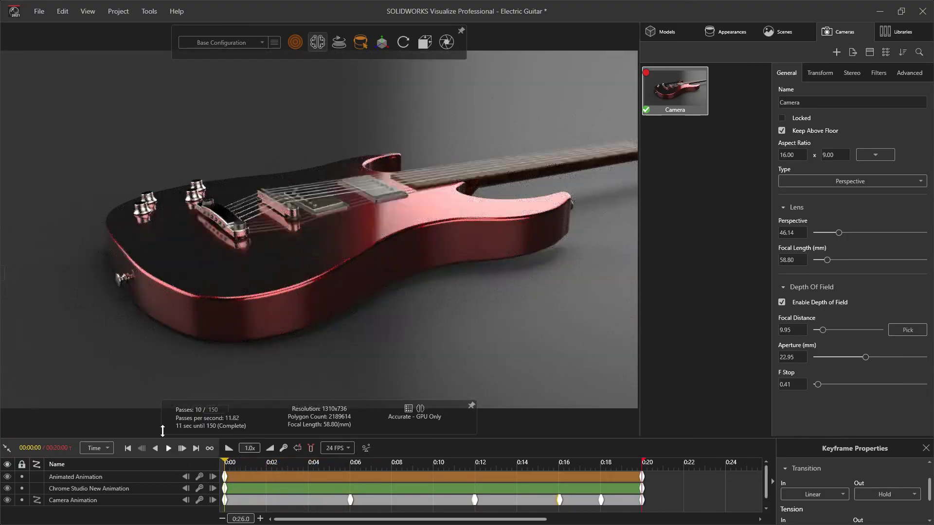
pyautogui.moveTo(425, 45)
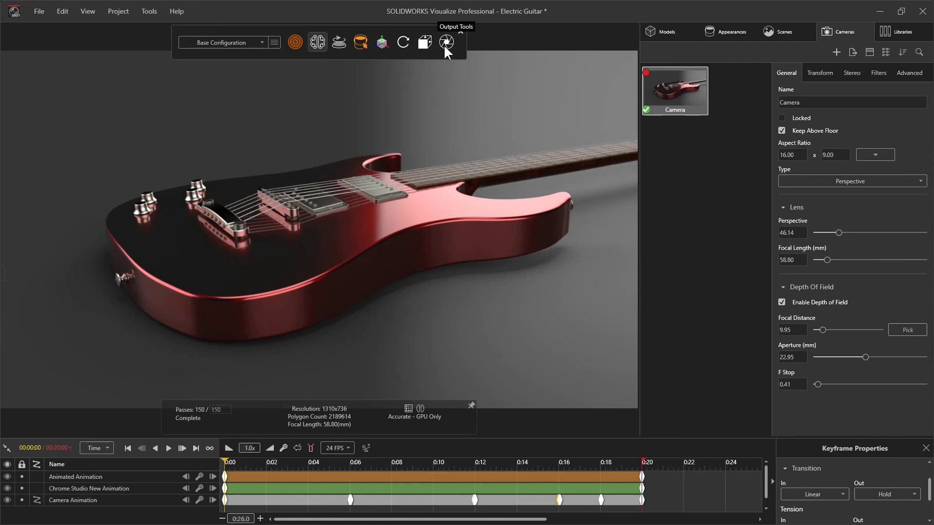